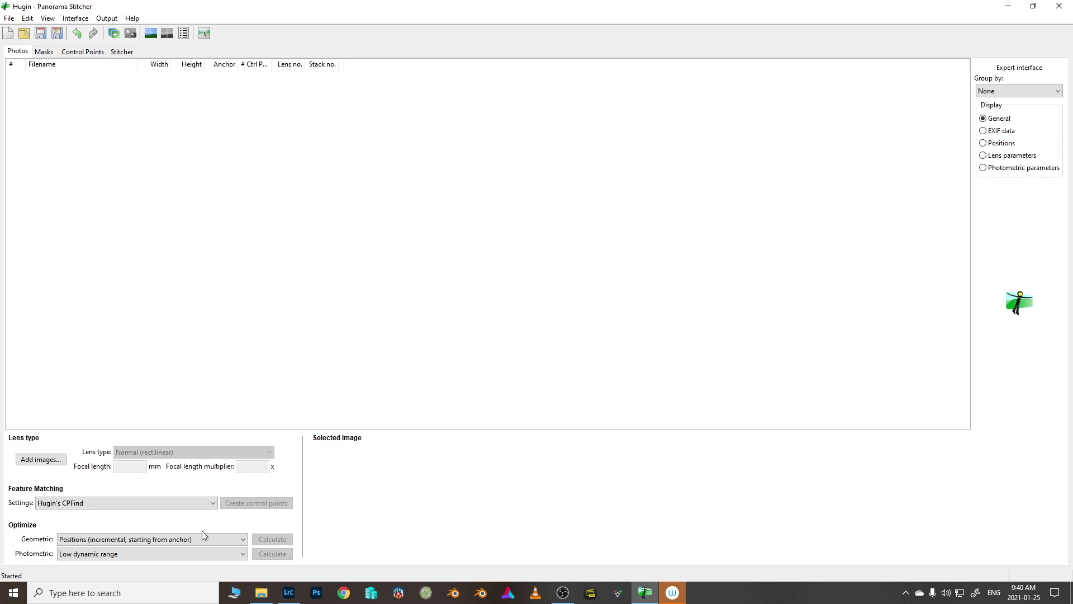
# Add IMG_0172, IMG_0175 and IMG_0178 JPGs to the Hugin project from File Explorer, then minimize Explorer.
pyautogui.click(270, 595)
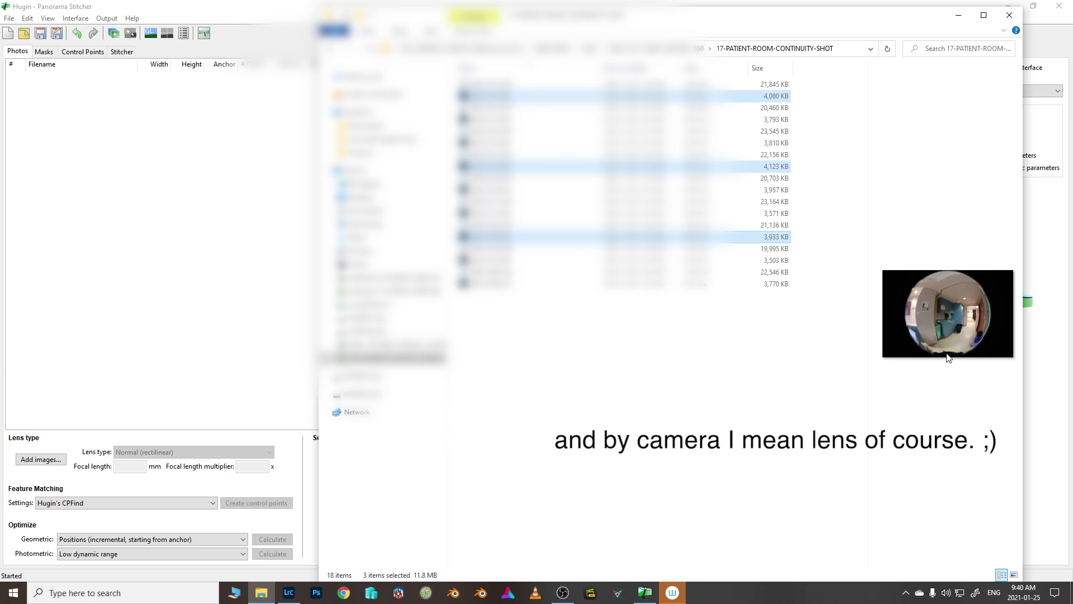
pyautogui.moveTo(559, 235); pyautogui.dragTo(220, 265)
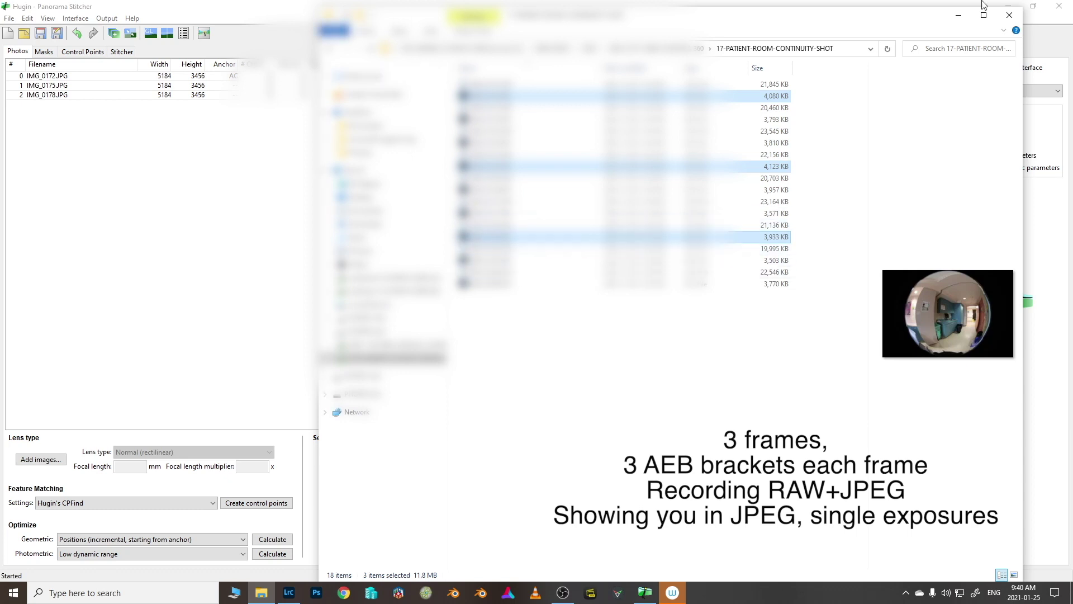
pyautogui.click(958, 15)
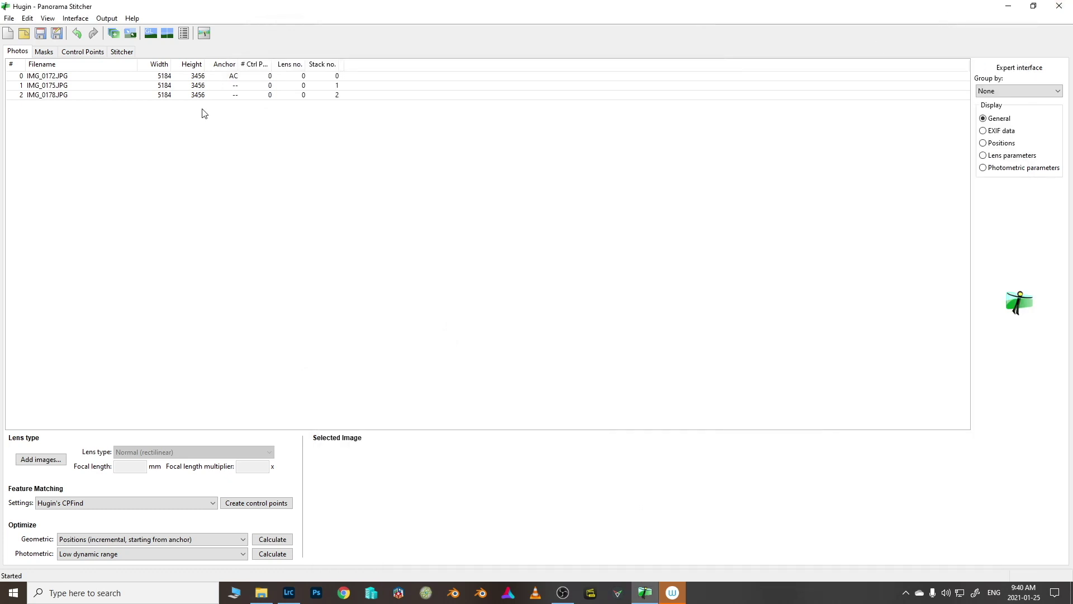
# Detect control points across the three fisheye photos, yielding 37 points (29, 24 and 21 per image).
pyautogui.click(185, 77)
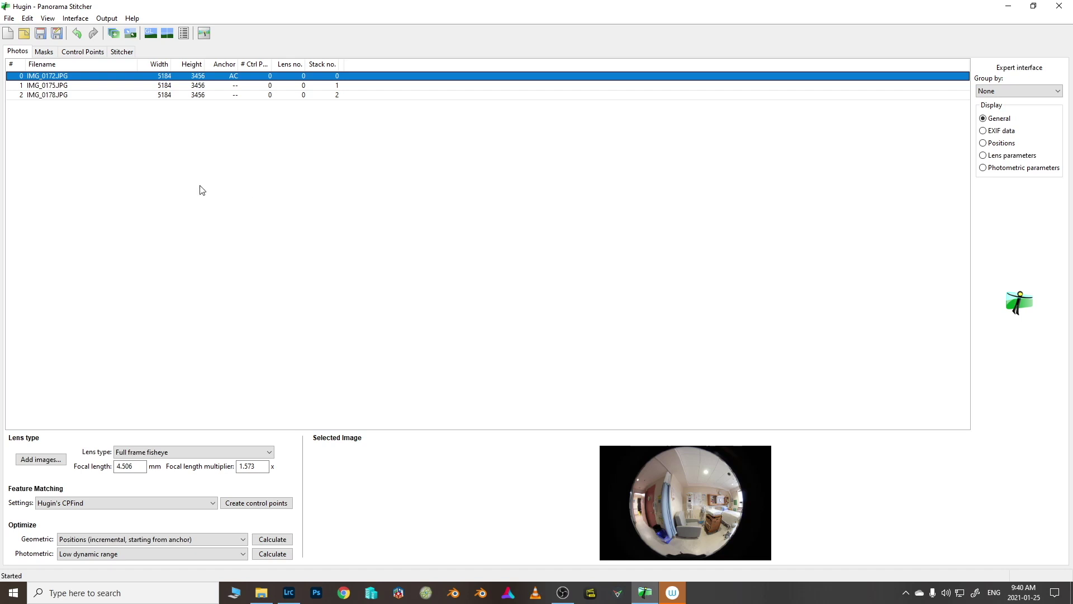
pyautogui.click(253, 503)
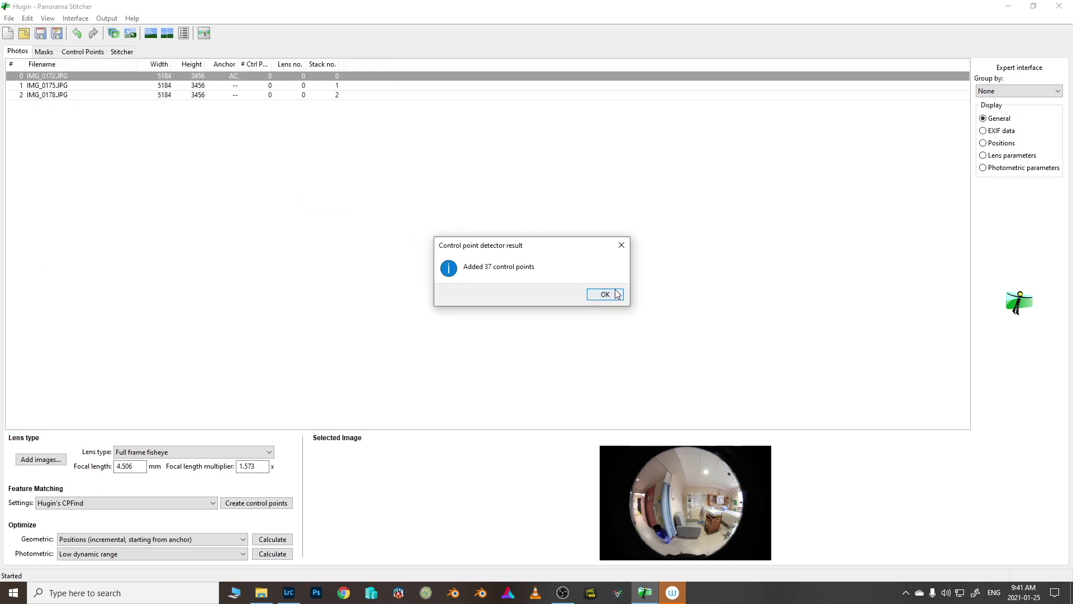
pyautogui.click(607, 300)
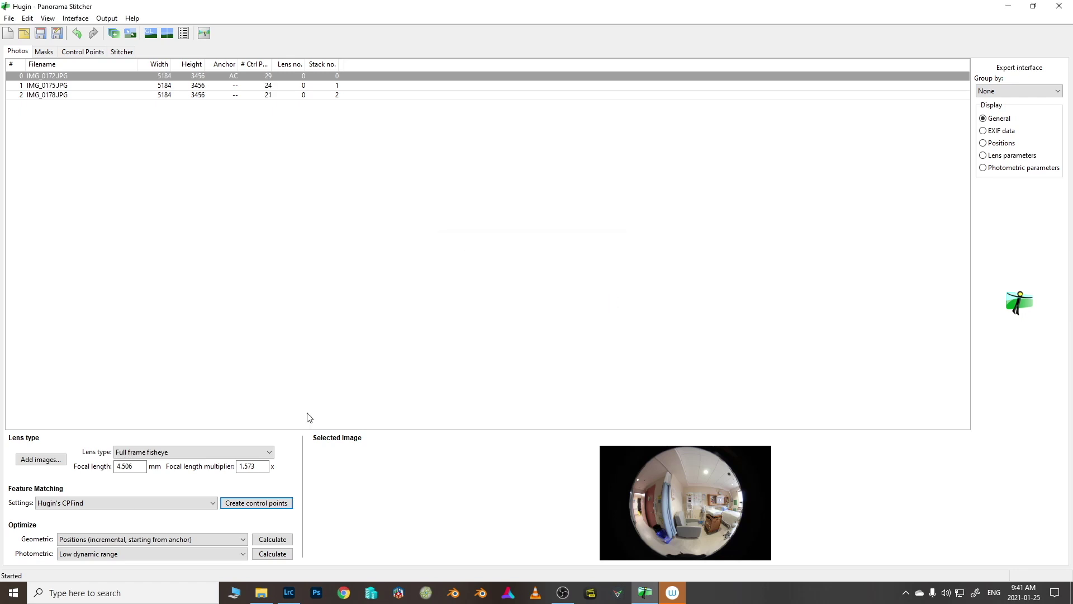
pyautogui.click(207, 540)
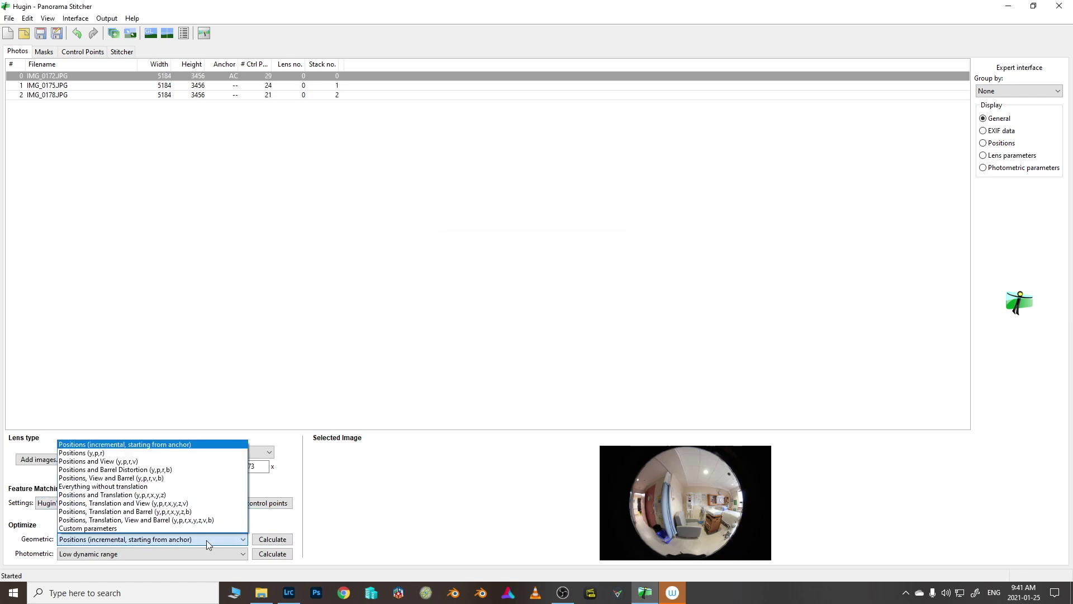
# Optimize positions and barrel distortion (y,p,r,b) and apply the result, averaging 1.74 control point distance.
pyautogui.click(179, 472)
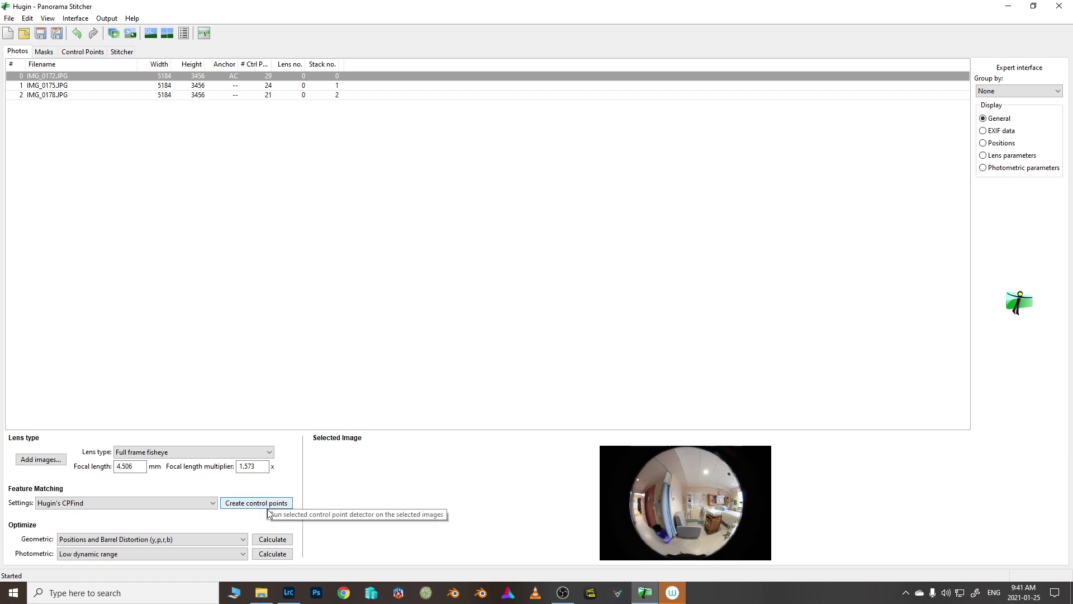
pyautogui.click(270, 540)
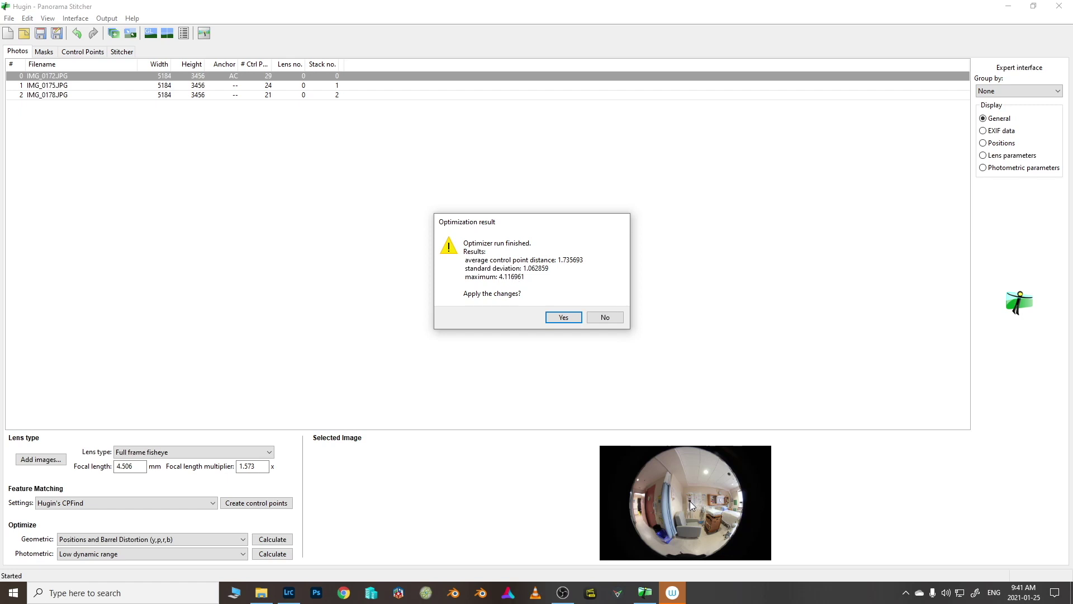
pyautogui.click(562, 318)
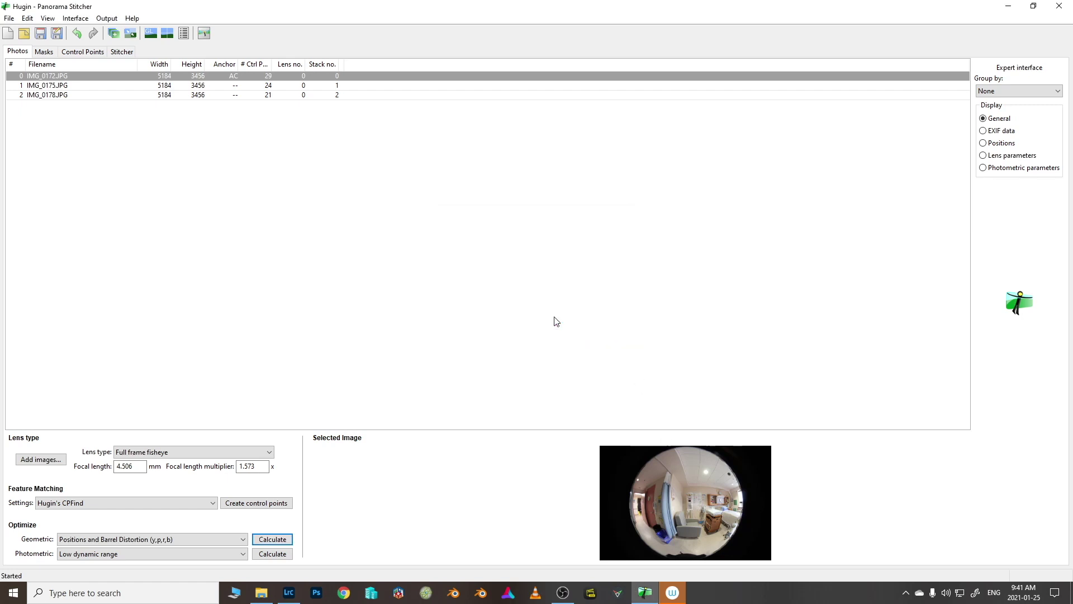
# Check the aligned 360×180 panorama in the fast preview, close it, and go to the Masks page.
pyautogui.click(151, 35)
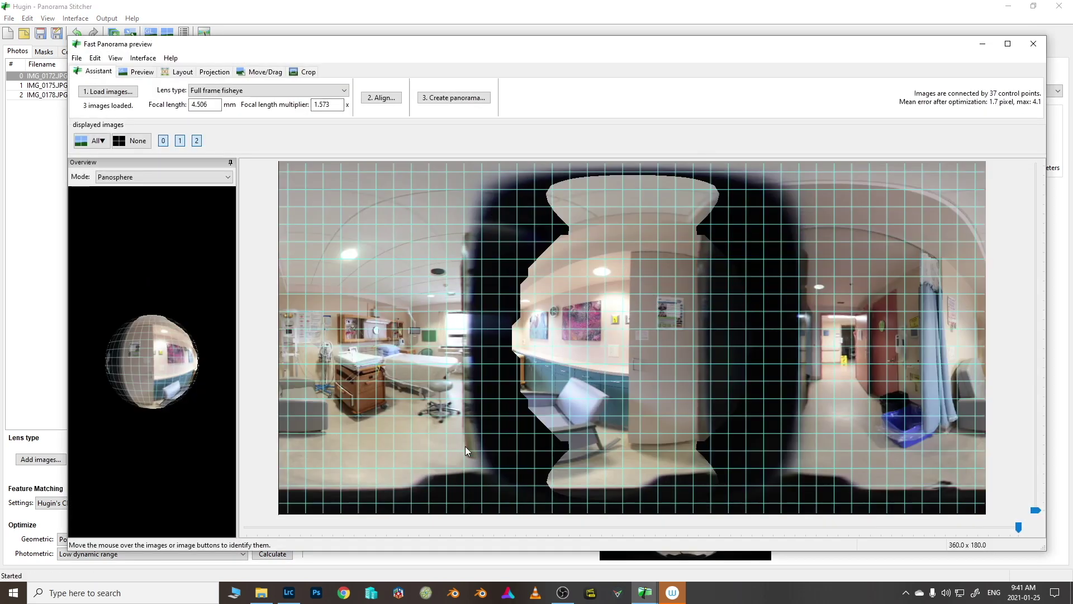
pyautogui.click(1041, 44)
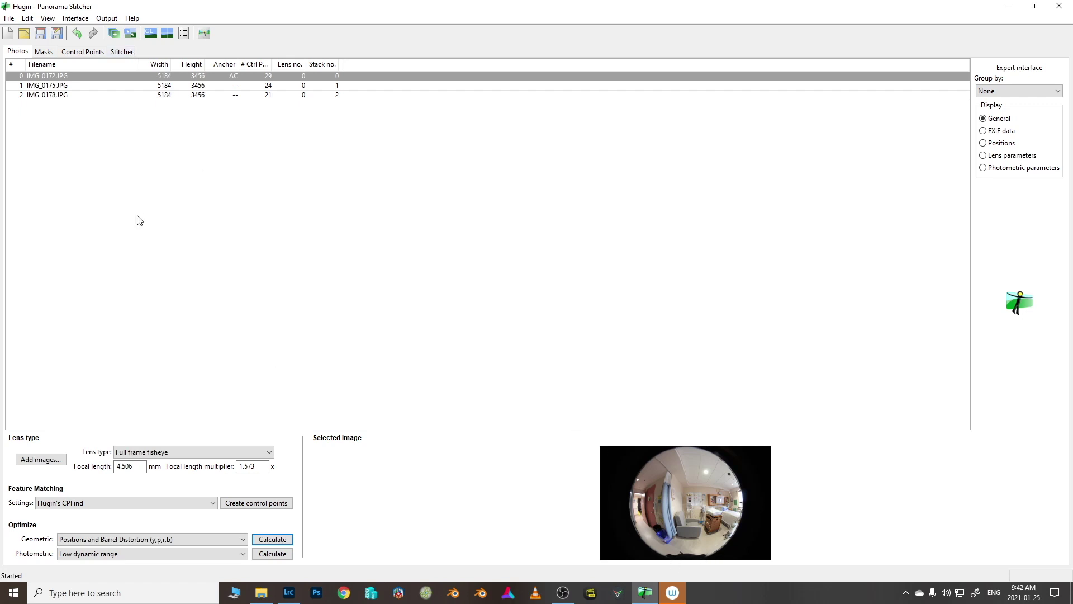
pyautogui.click(48, 52)
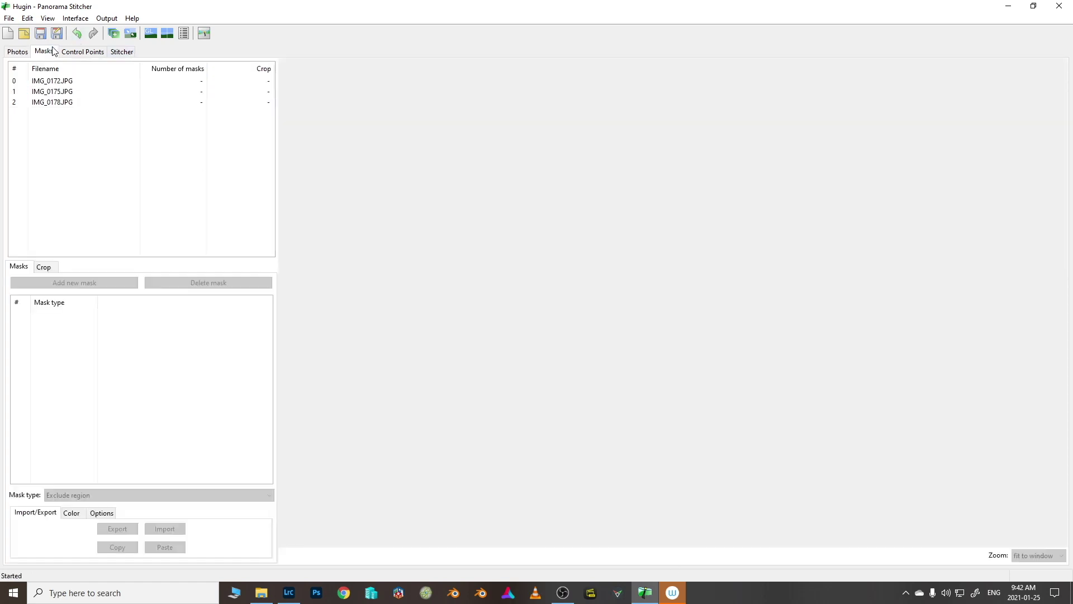
# Show IMG_0172 and begin a polygon mask, discarding the first misplaced outline.
pyautogui.click(87, 84)
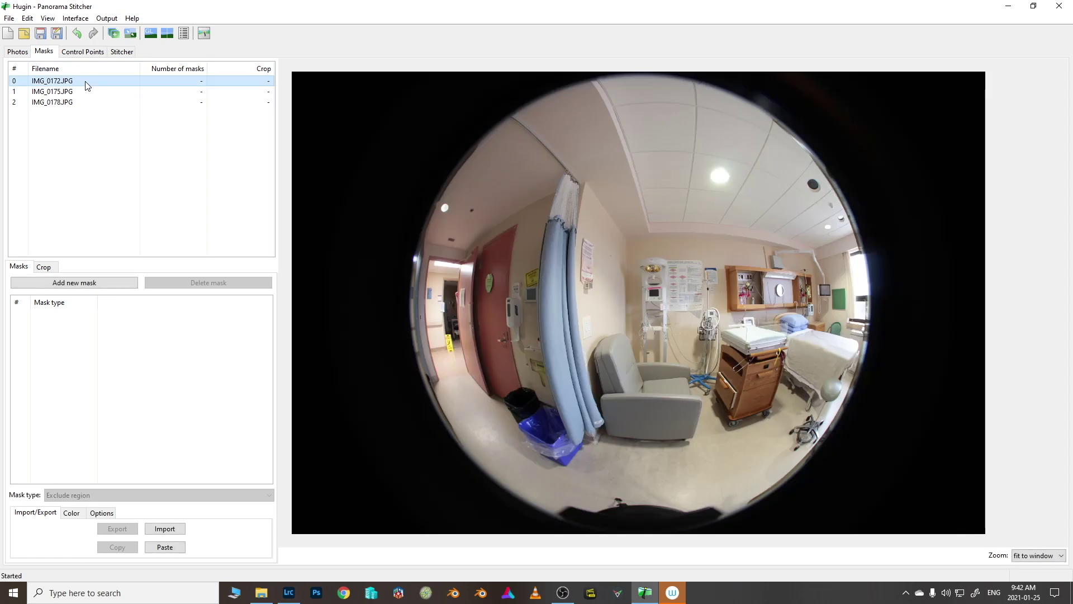
pyautogui.click(108, 287)
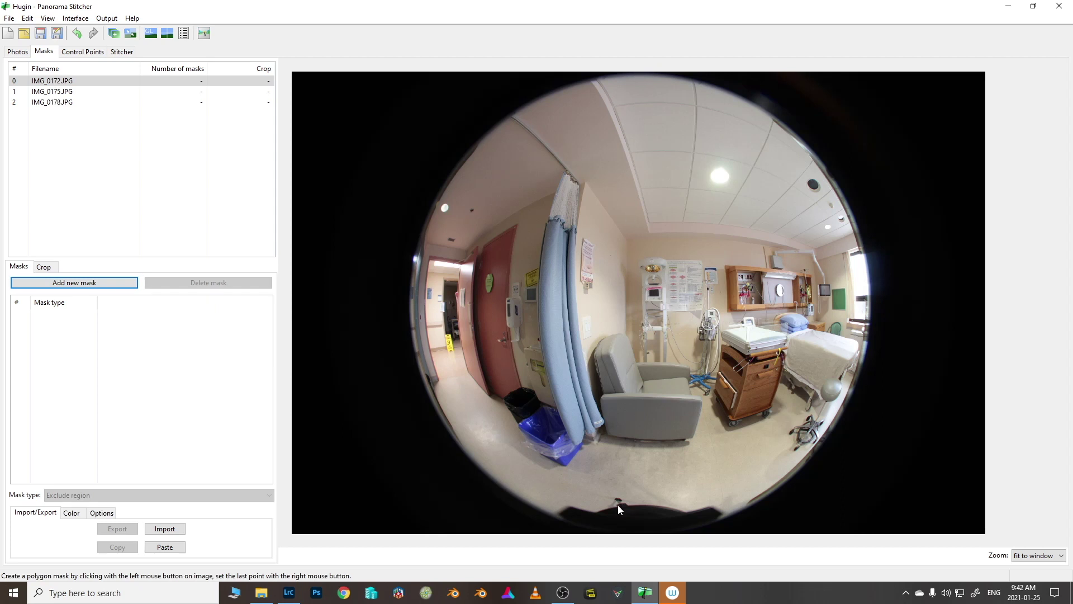
pyautogui.click(630, 538)
pyautogui.click(588, 528)
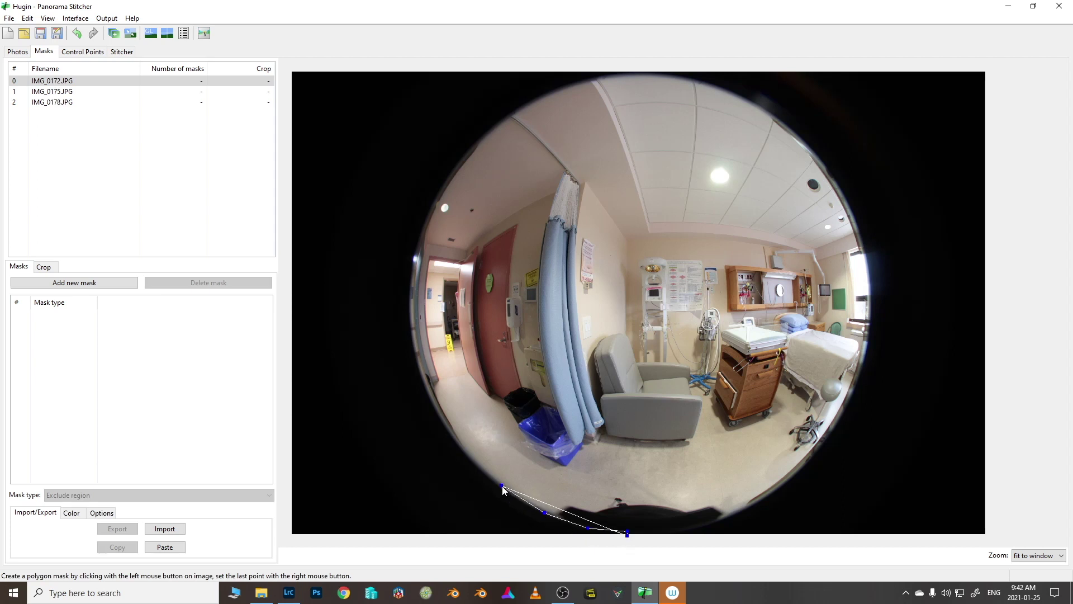
pyautogui.press('Escape')
# Trace mask points from the fisheye circle's lower left up the left edge and across the top.
pyautogui.click(458, 442)
pyautogui.click(411, 278)
pyautogui.click(427, 211)
pyautogui.click(462, 159)
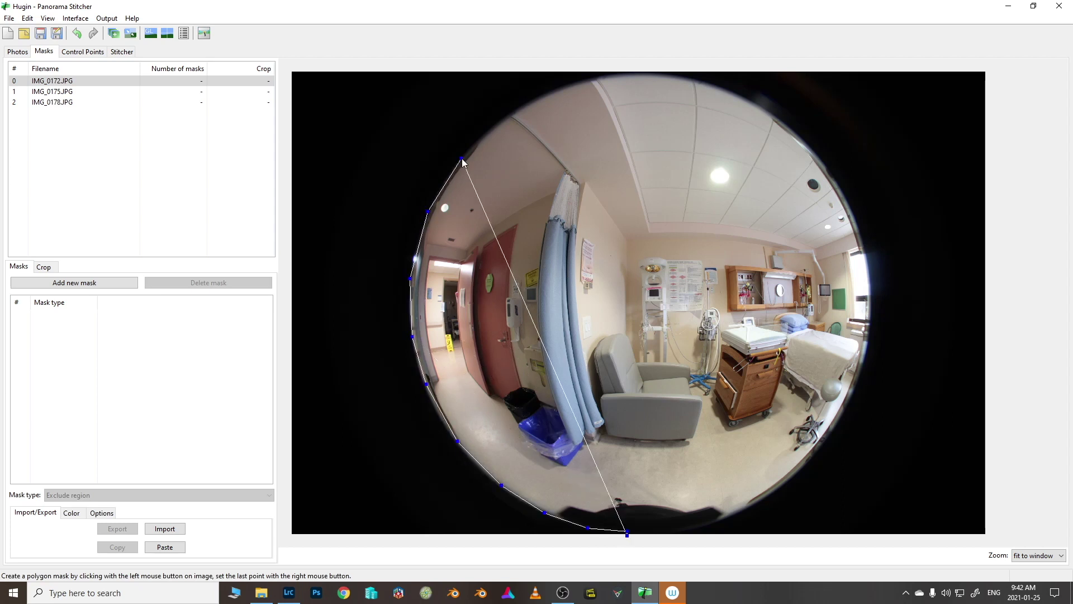
pyautogui.click(517, 104)
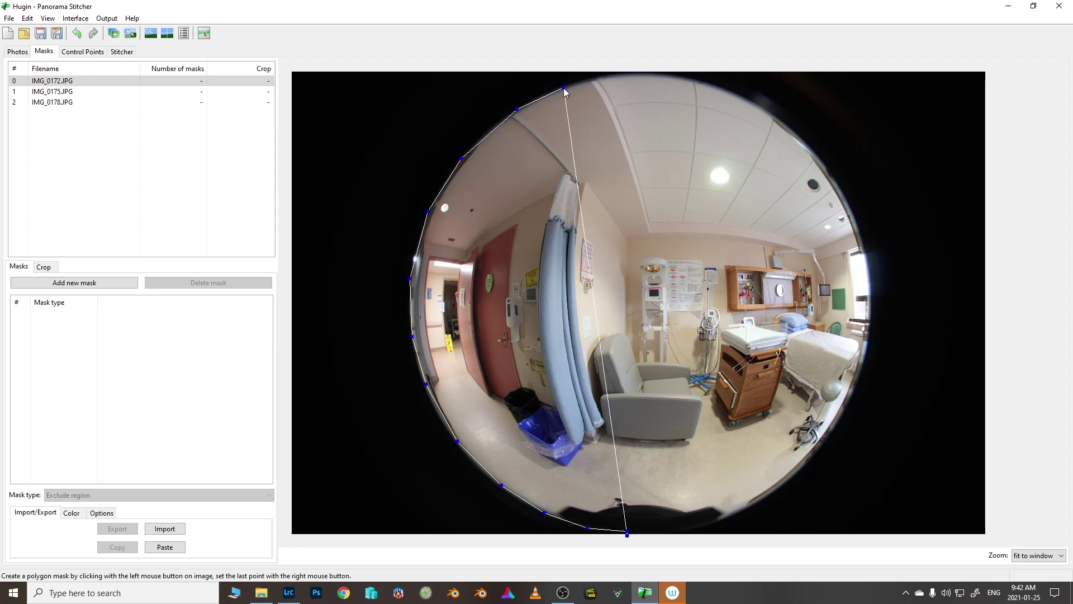
pyautogui.click(617, 75)
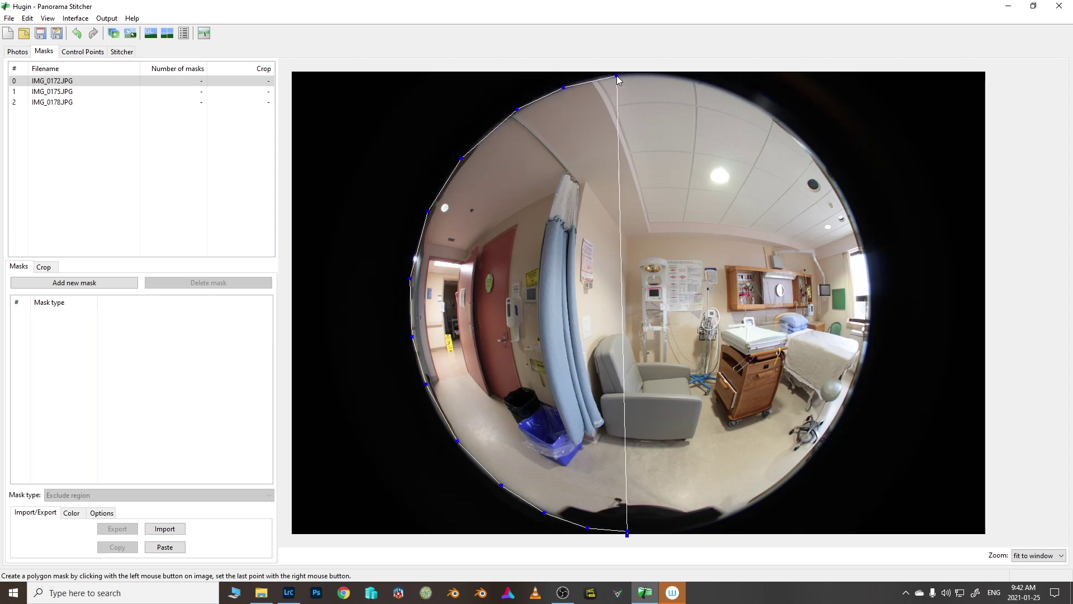
pyautogui.click(681, 76)
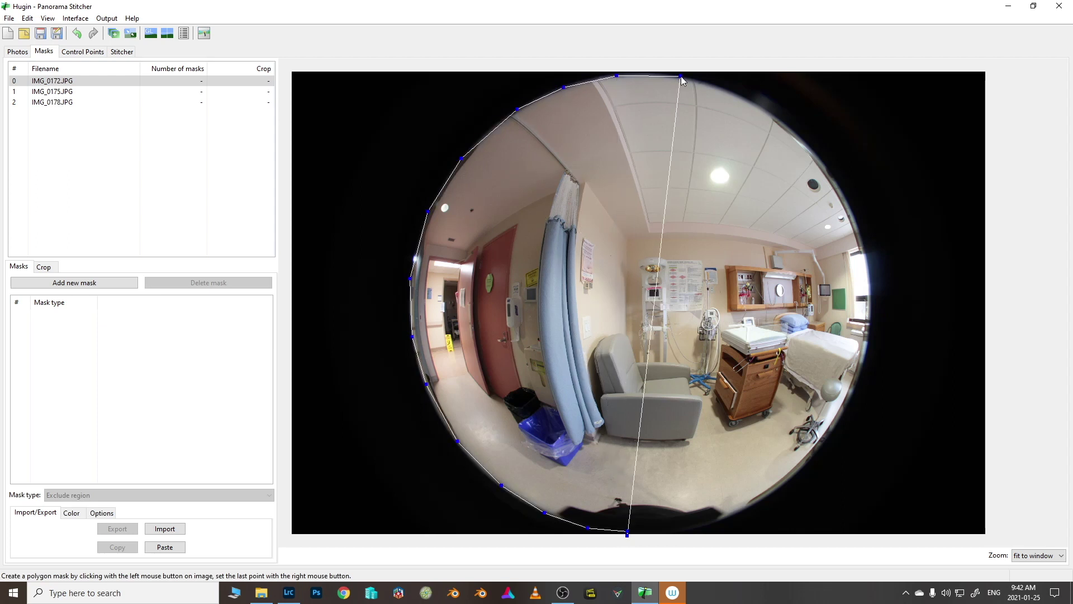
pyautogui.click(741, 94)
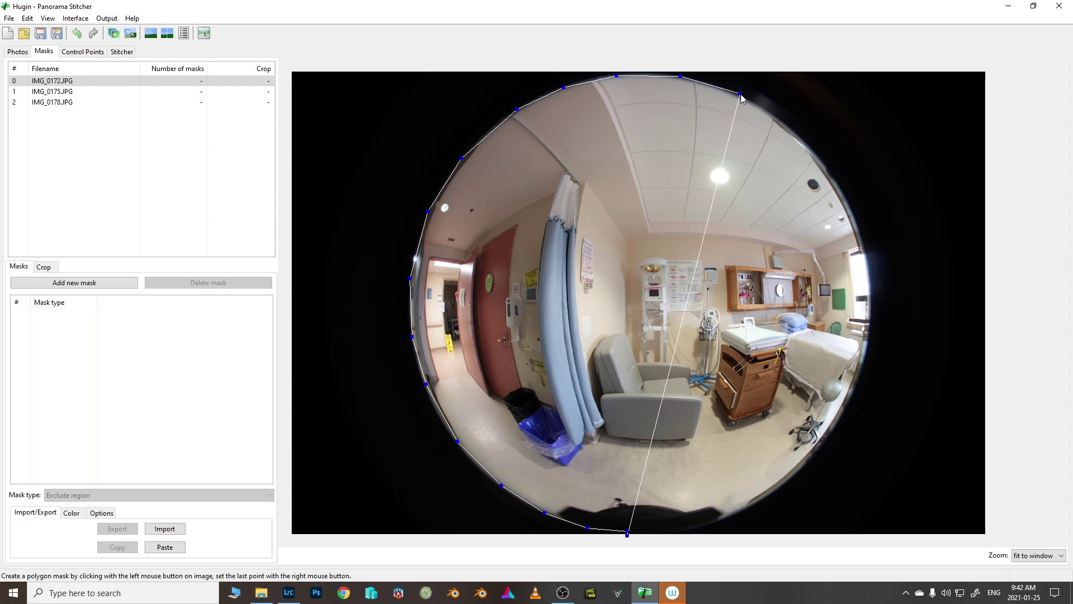
# Continue the mask points down the fisheye circle's right edge.
pyautogui.click(795, 136)
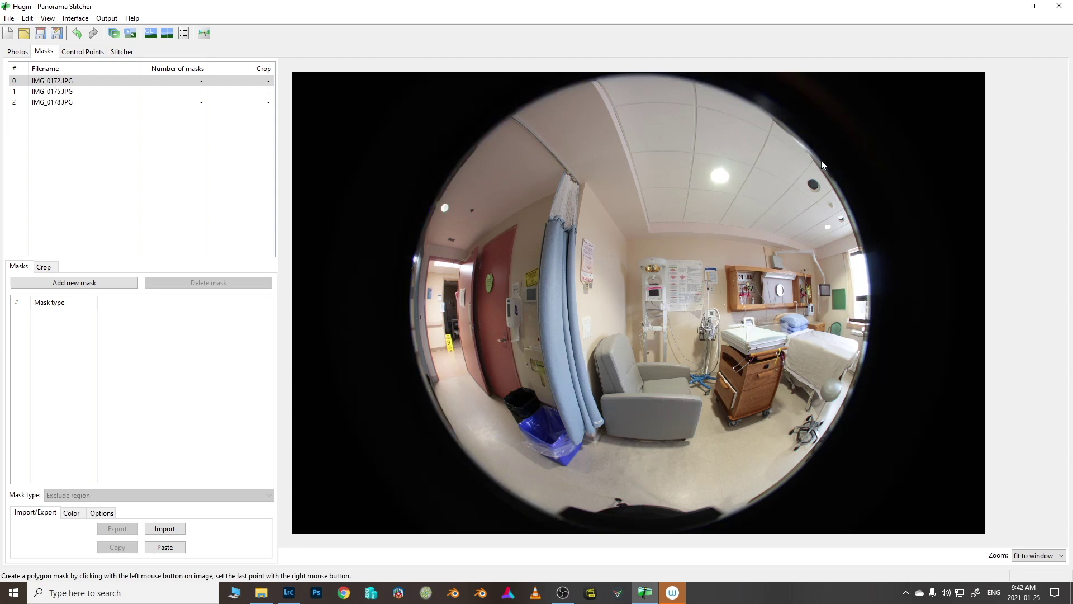
pyautogui.click(836, 187)
pyautogui.click(857, 224)
pyautogui.click(865, 259)
pyautogui.click(866, 268)
pyautogui.click(868, 320)
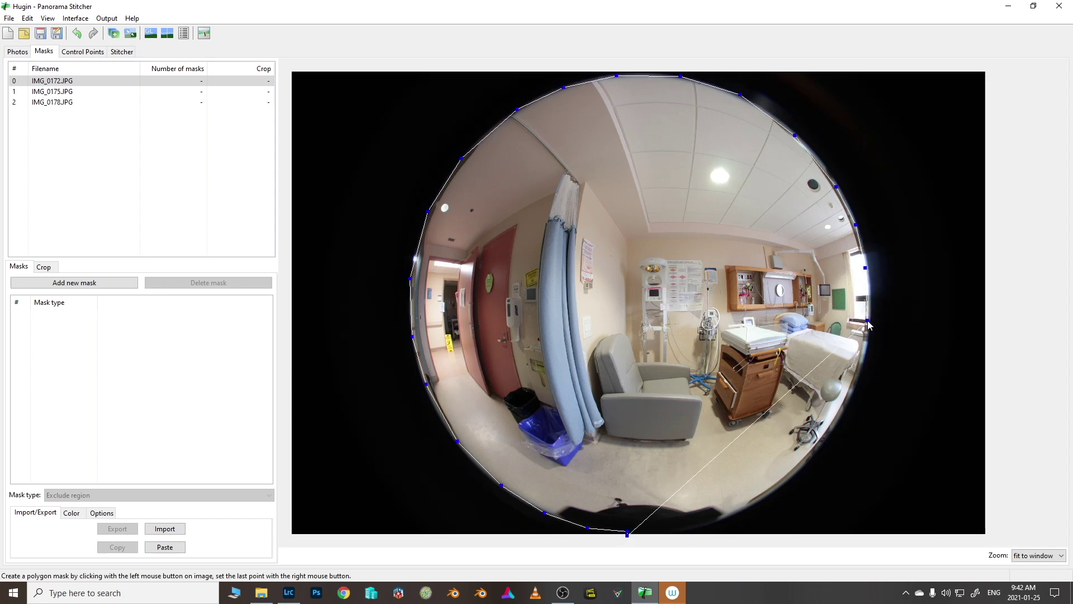
pyautogui.click(864, 357)
# Close the polygon along the bottom and out past the image corners as an Exclude region mask.
pyautogui.rightClick(842, 423)
pyautogui.click(805, 463)
pyautogui.click(759, 500)
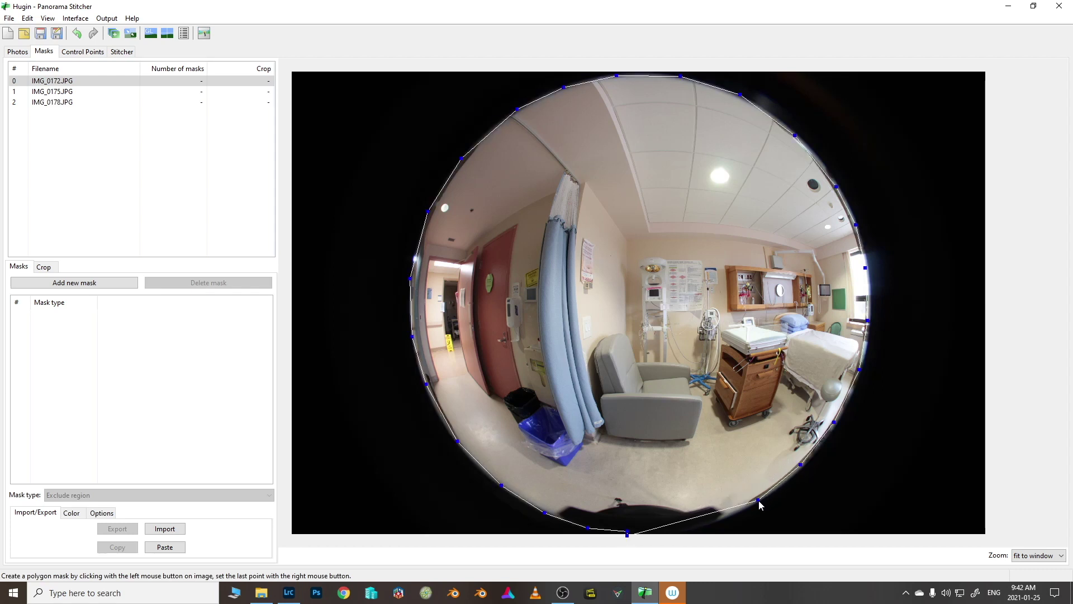
pyautogui.click(708, 526)
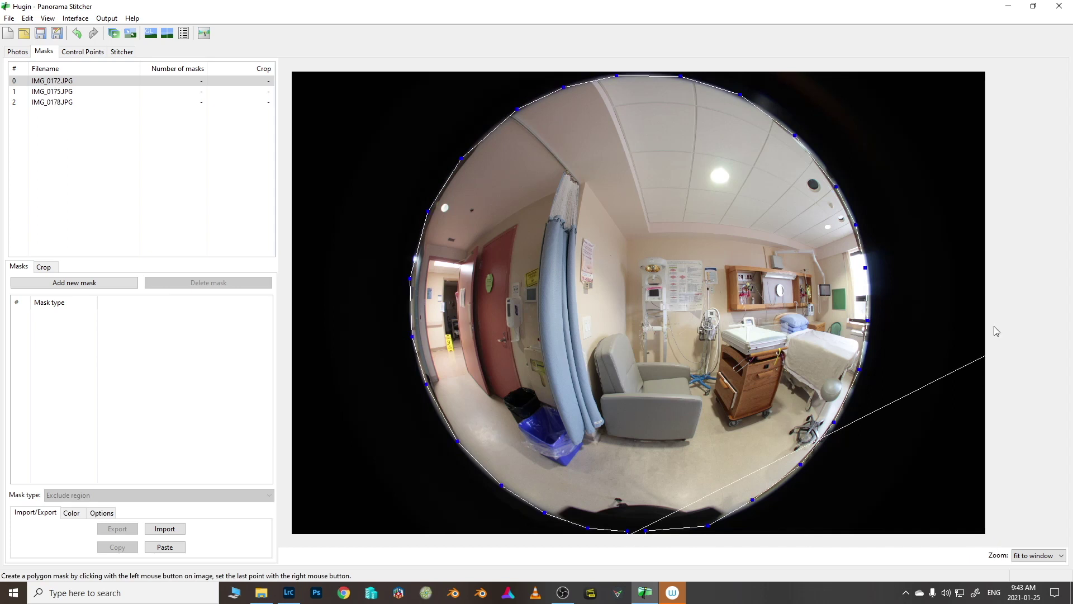
pyautogui.click(645, 540)
pyautogui.click(990, 541)
pyautogui.click(994, 61)
pyautogui.click(280, 62)
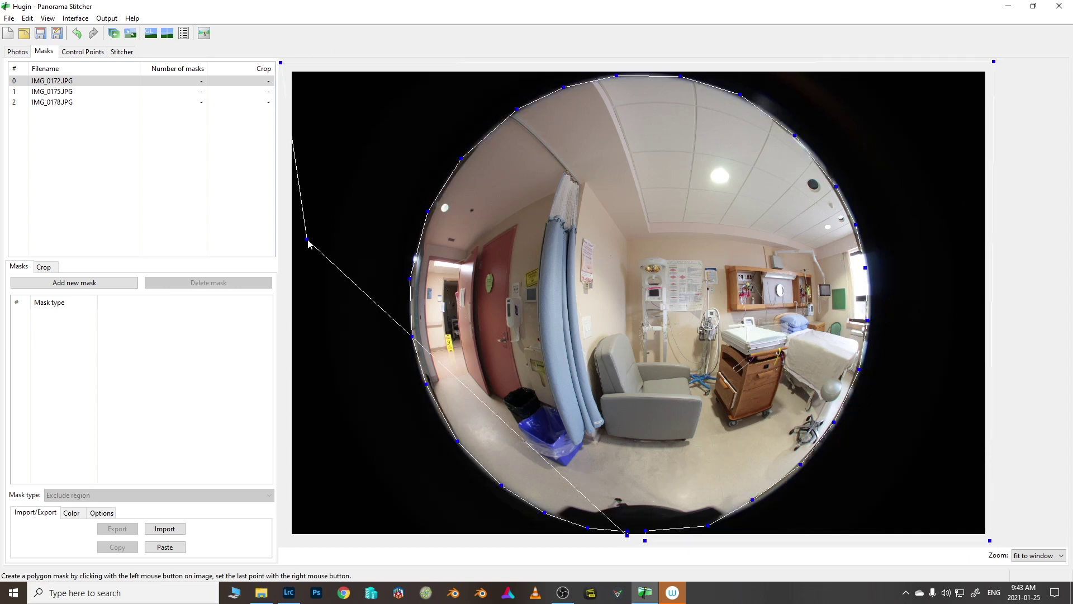
pyautogui.rightClick(282, 540)
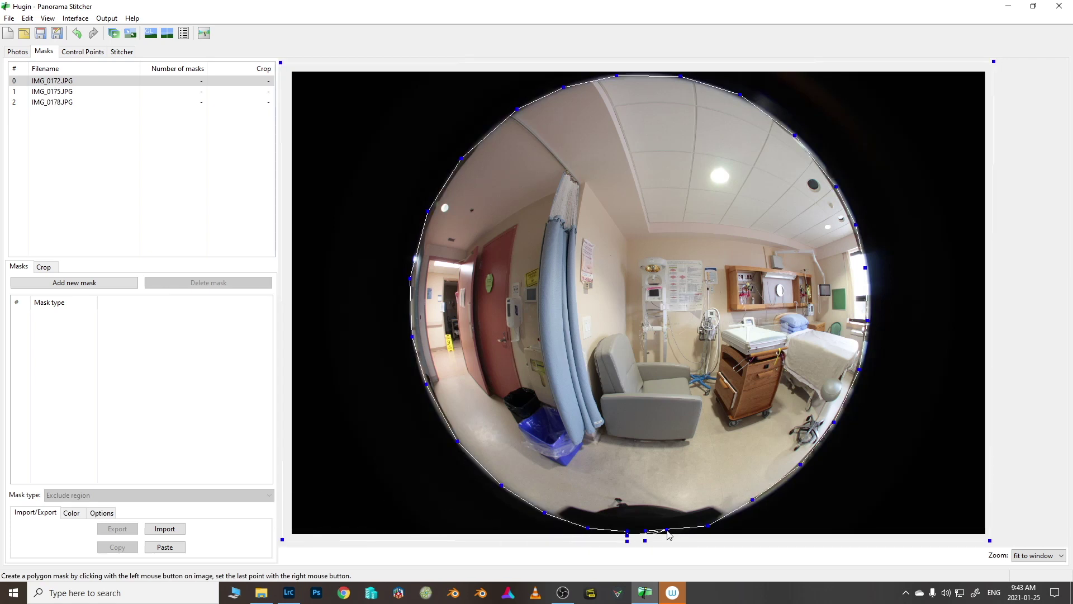
pyautogui.rightClick(633, 545)
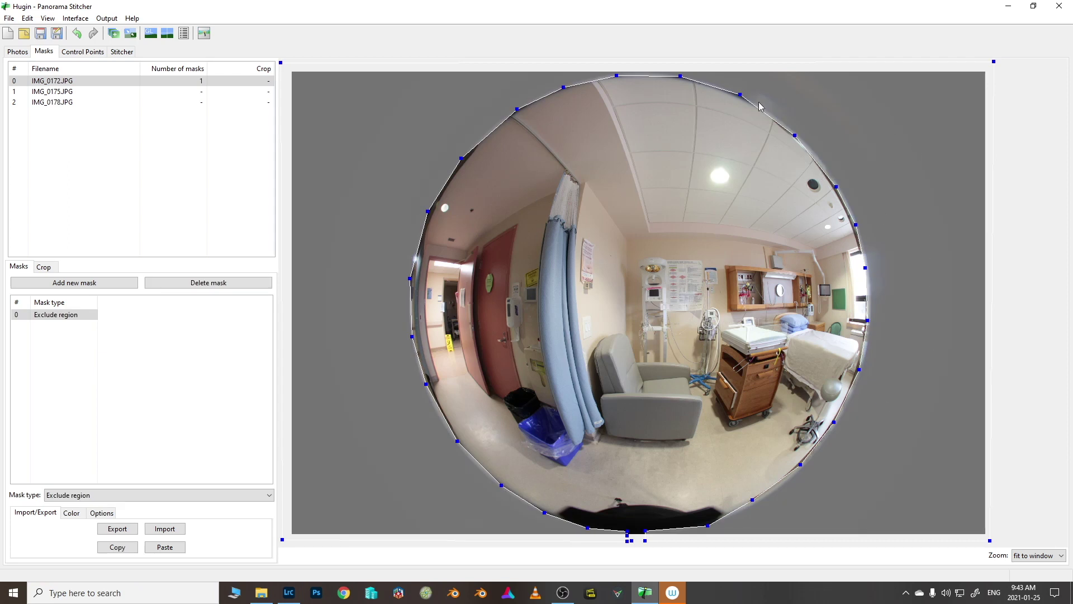
pyautogui.click(83, 497)
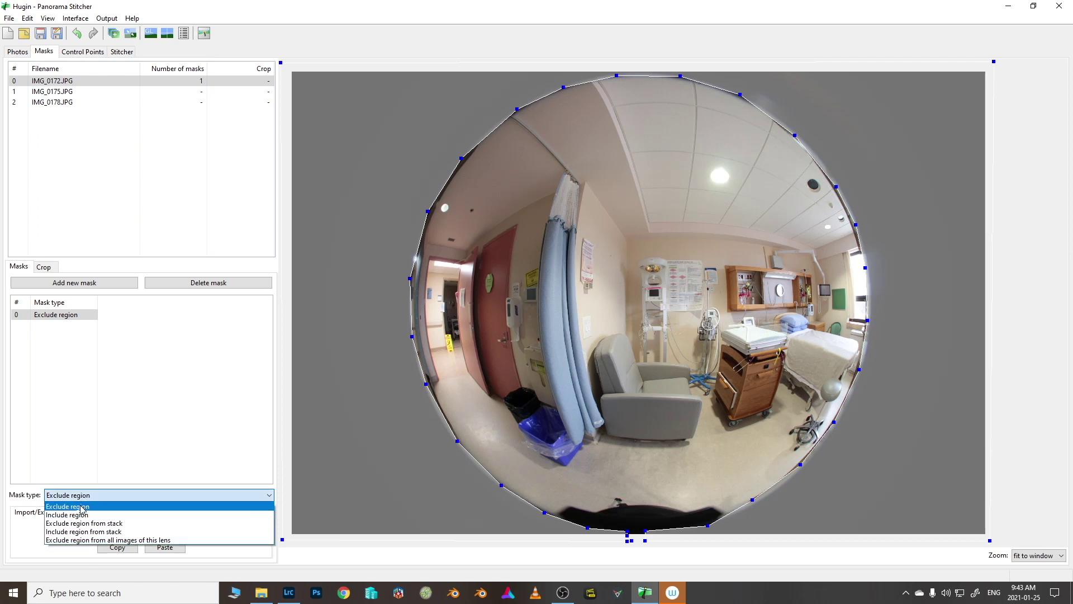
pyautogui.click(82, 507)
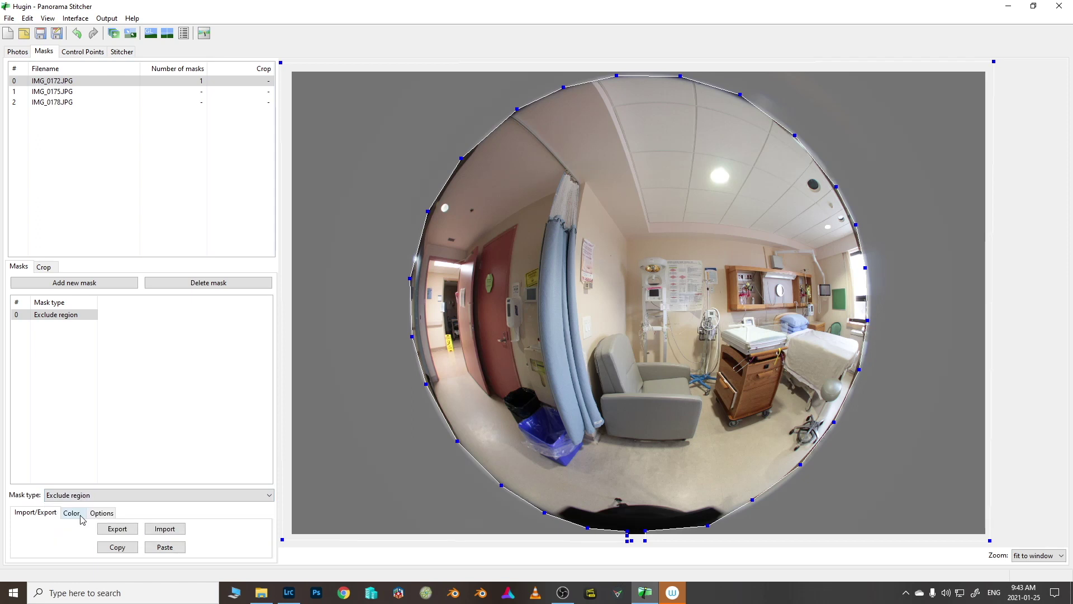
pyautogui.click(66, 93)
pyautogui.click(66, 81)
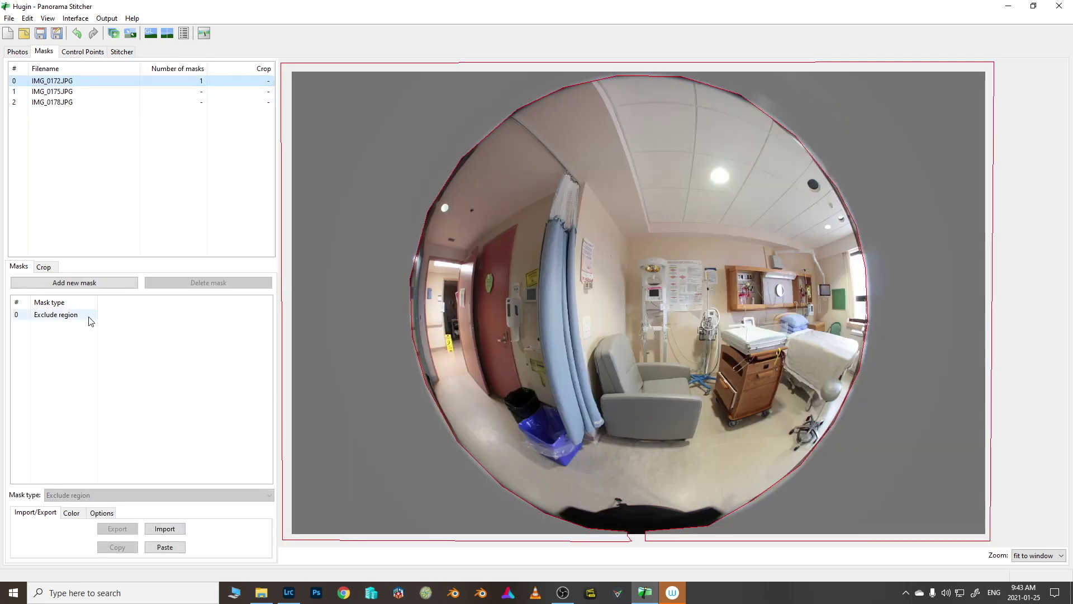
pyautogui.click(52, 317)
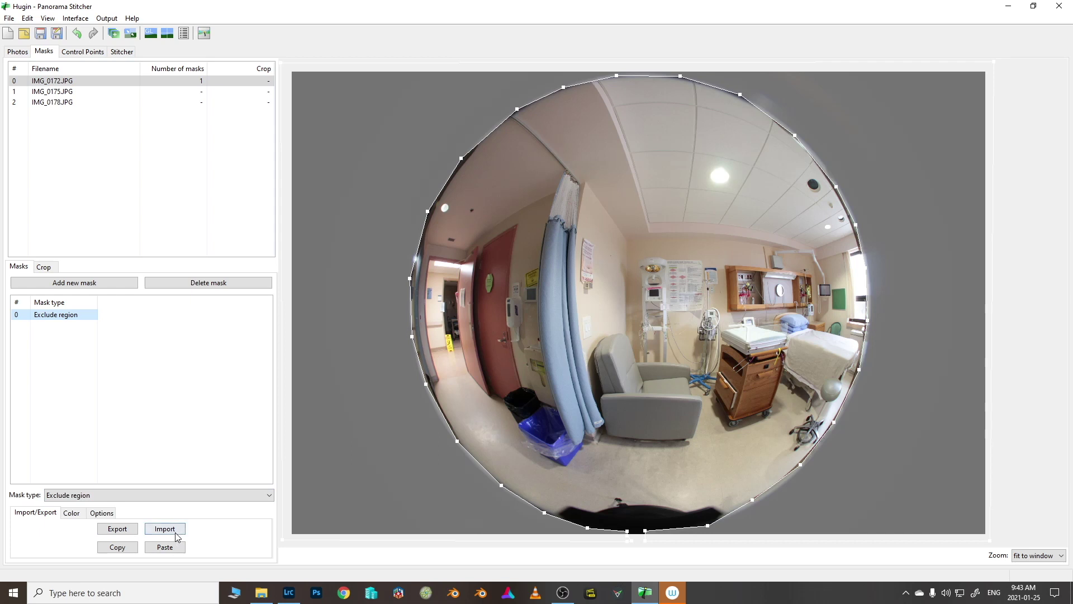
pyautogui.click(118, 528)
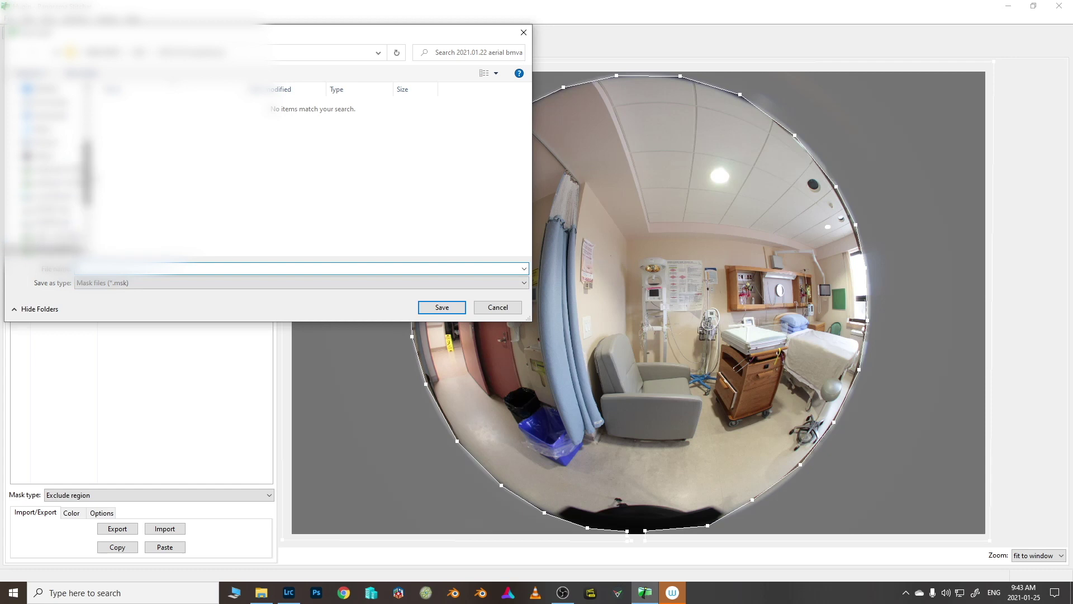
pyautogui.click(496, 307)
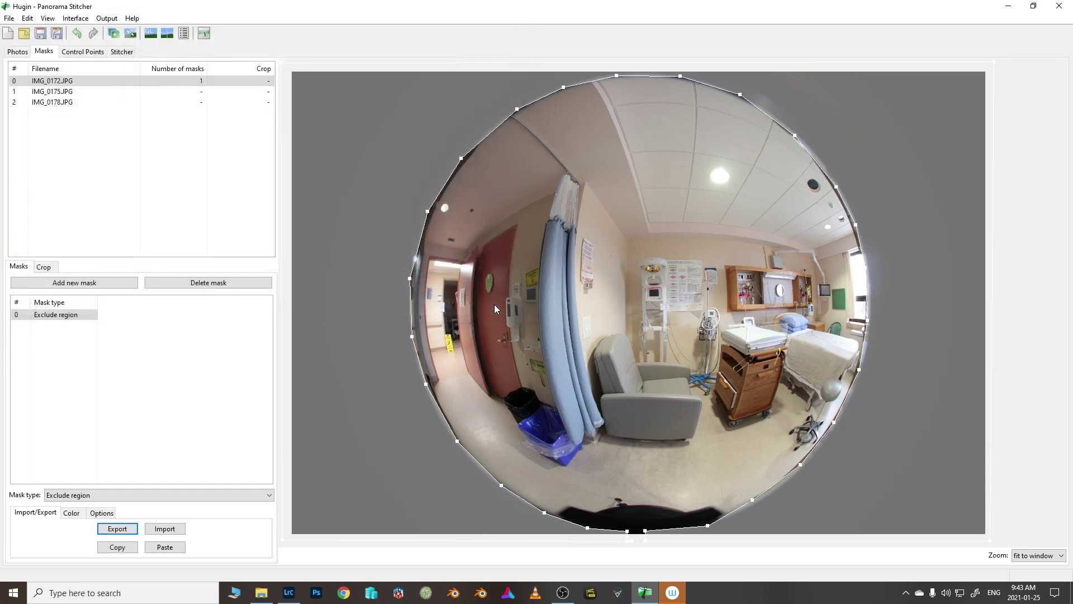
# Copy IMG_0172's exclude-region mask onto IMG_0175 and IMG_0178, then return to the Photos page.
pyautogui.click(64, 95)
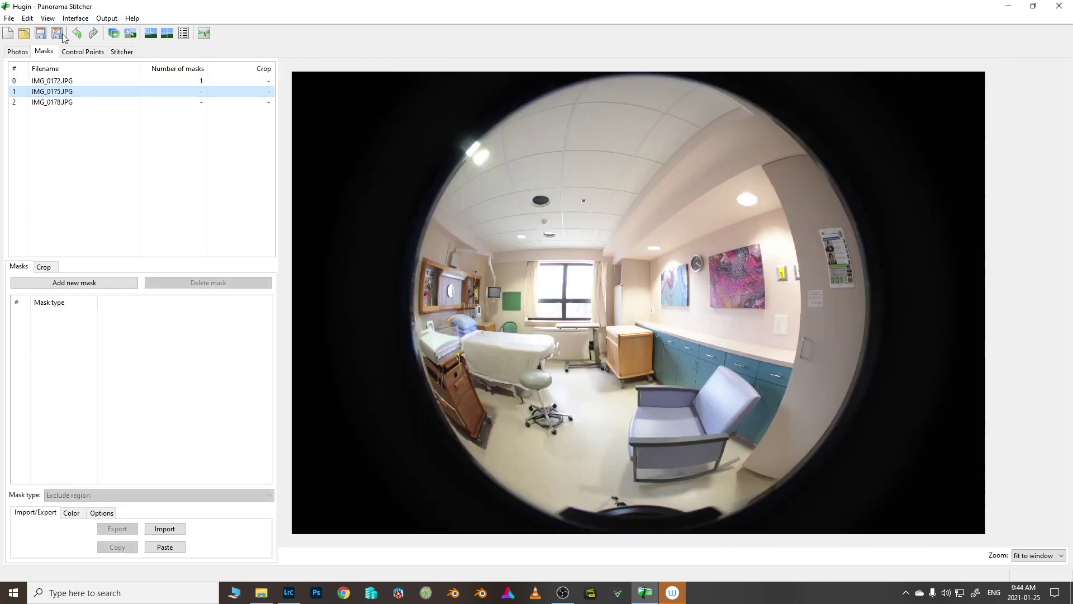
pyautogui.click(56, 81)
pyautogui.click(38, 316)
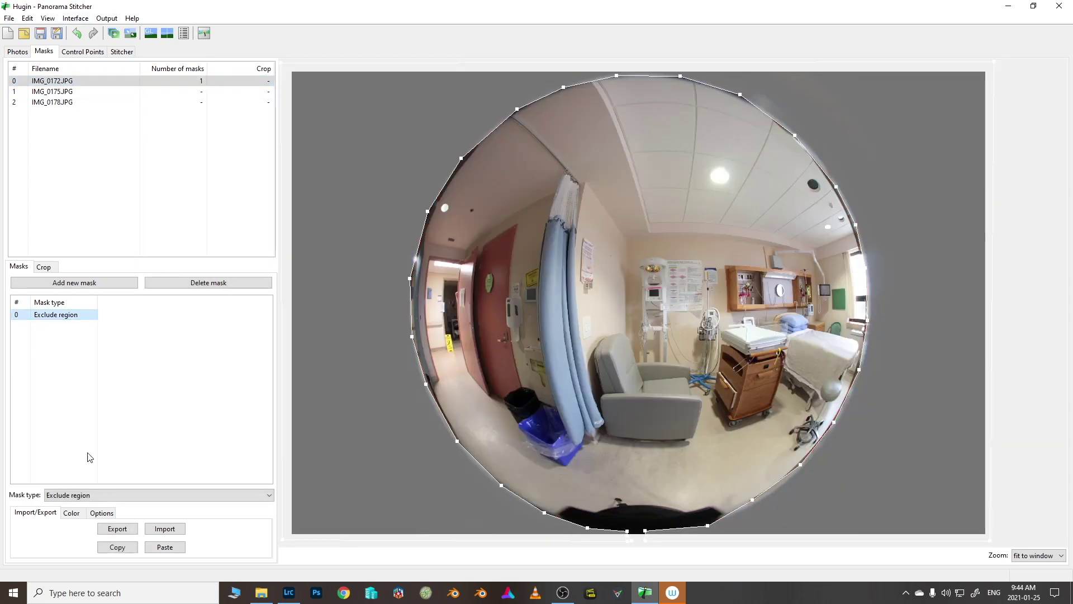
pyautogui.click(114, 549)
pyautogui.click(56, 91)
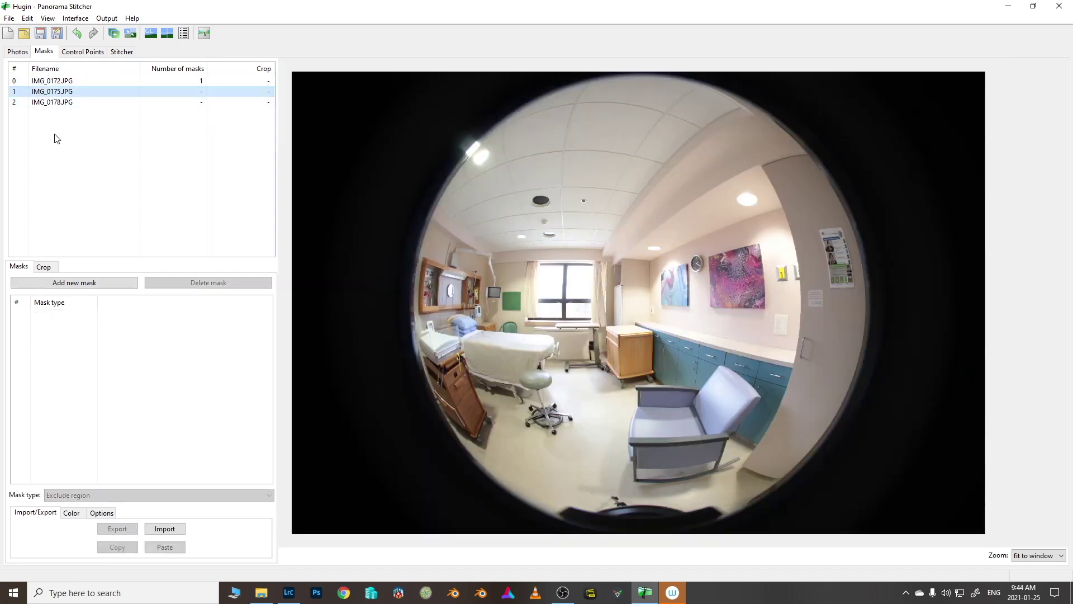
pyautogui.click(175, 547)
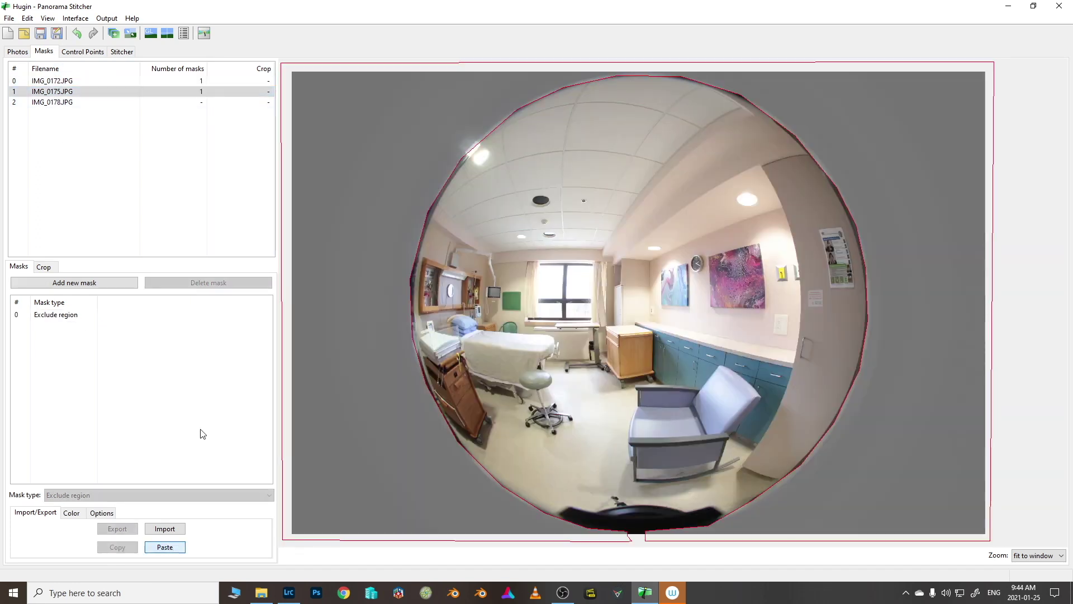
pyautogui.click(73, 103)
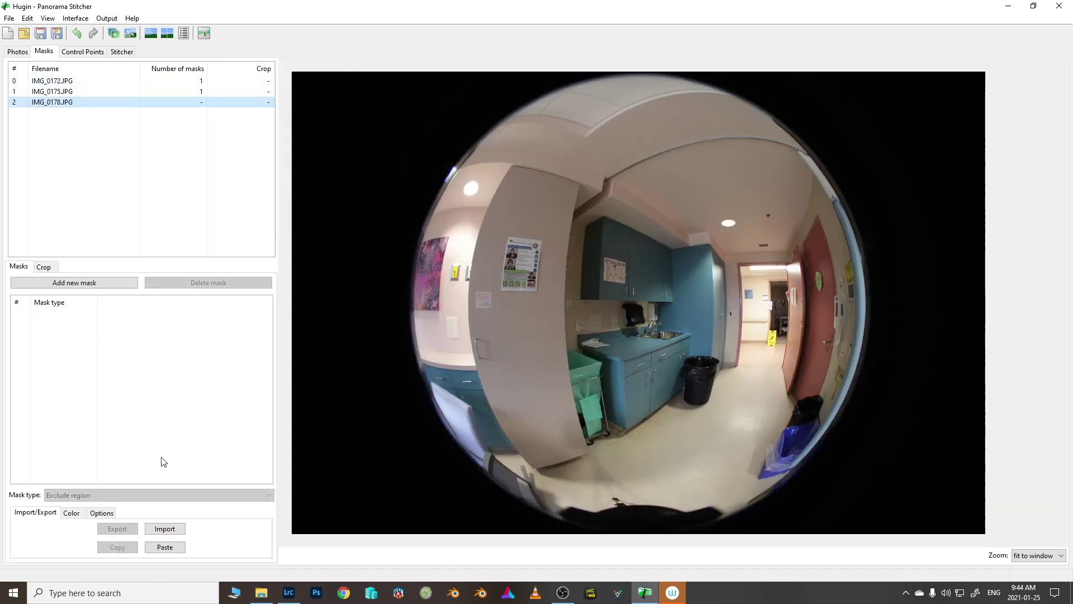
pyautogui.click(161, 547)
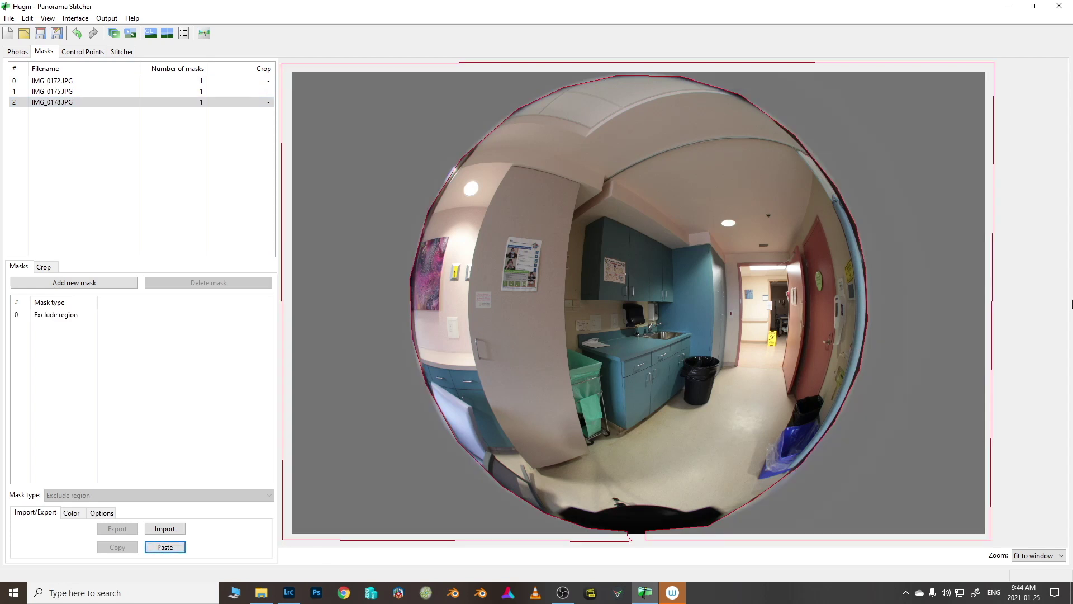
pyautogui.click(18, 51)
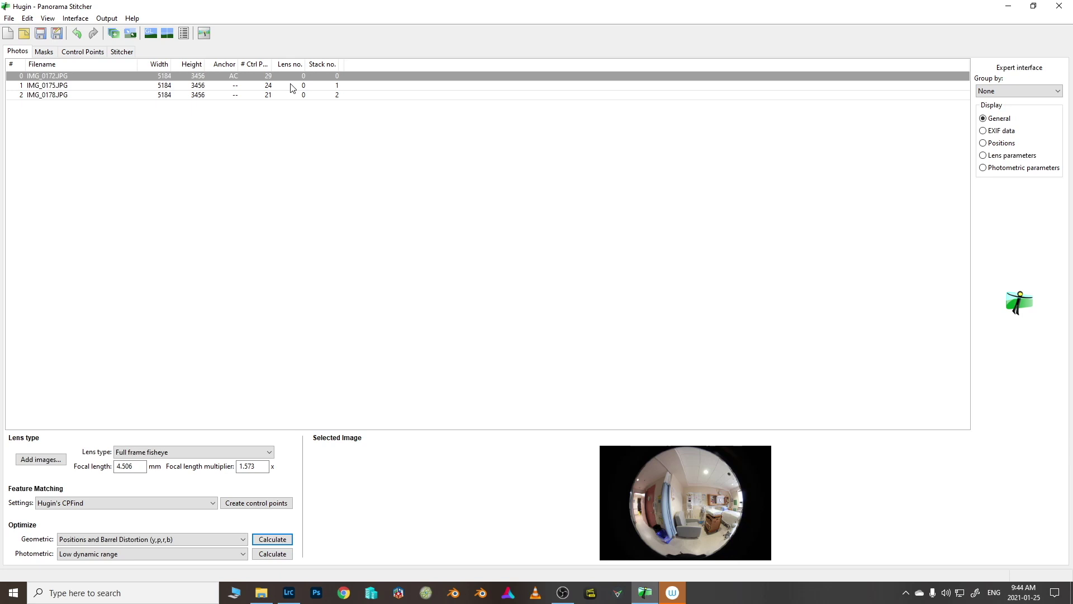
# Re-detect control points (61, 55, 48 per photo) and reapply position and barrel-distortion optimization.
pyautogui.click(255, 504)
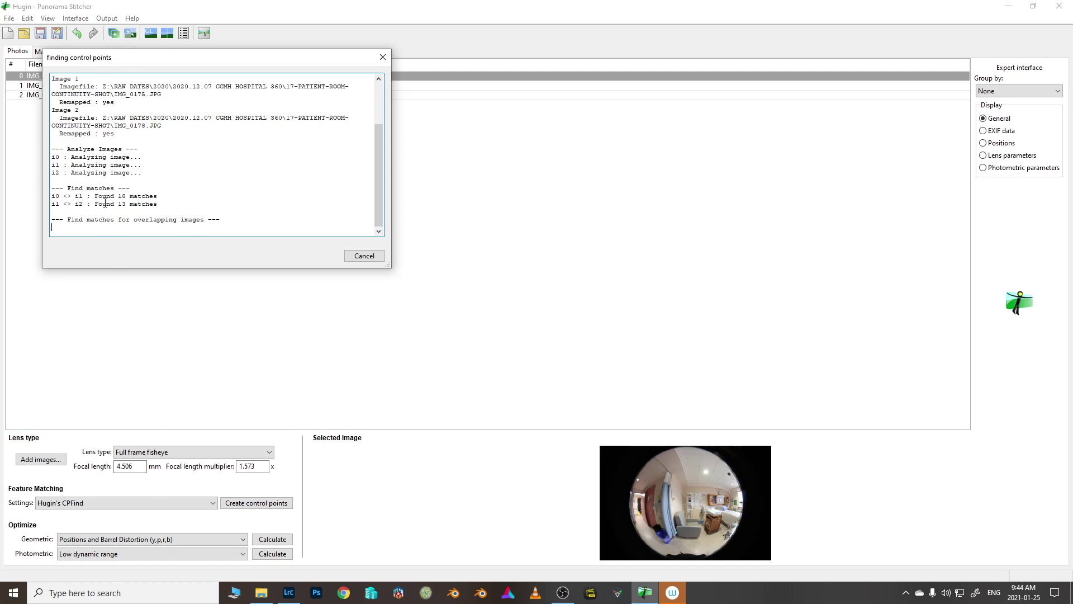
pyautogui.click(605, 296)
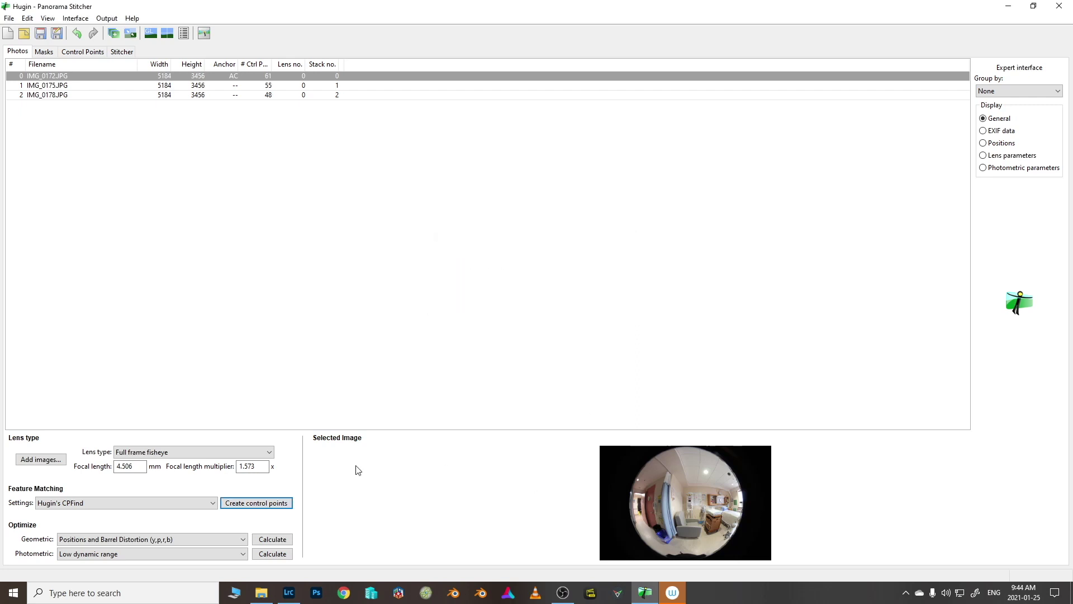
pyautogui.click(272, 540)
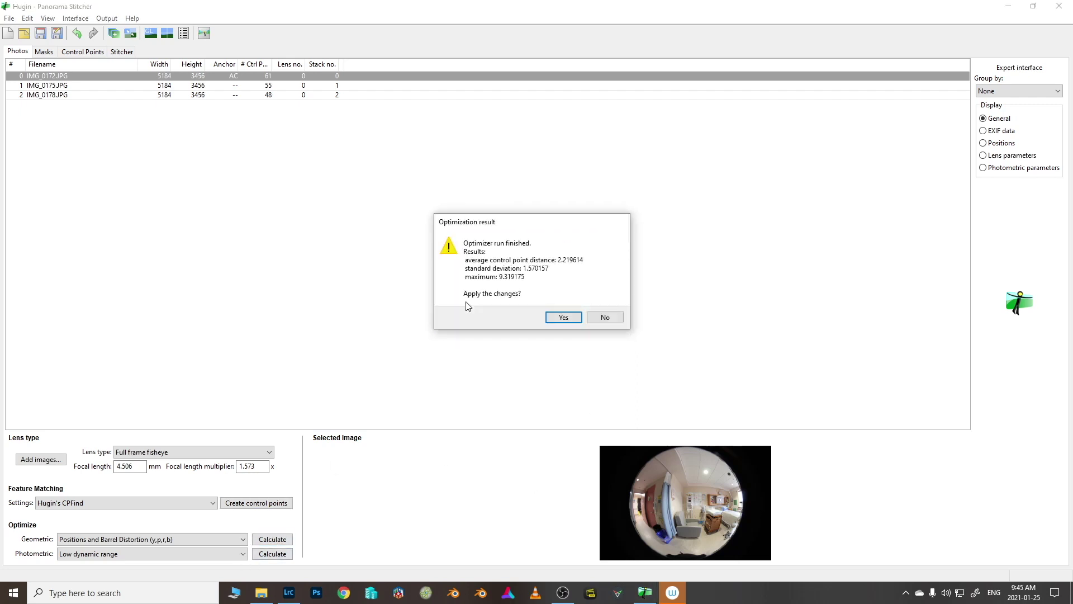
pyautogui.click(564, 317)
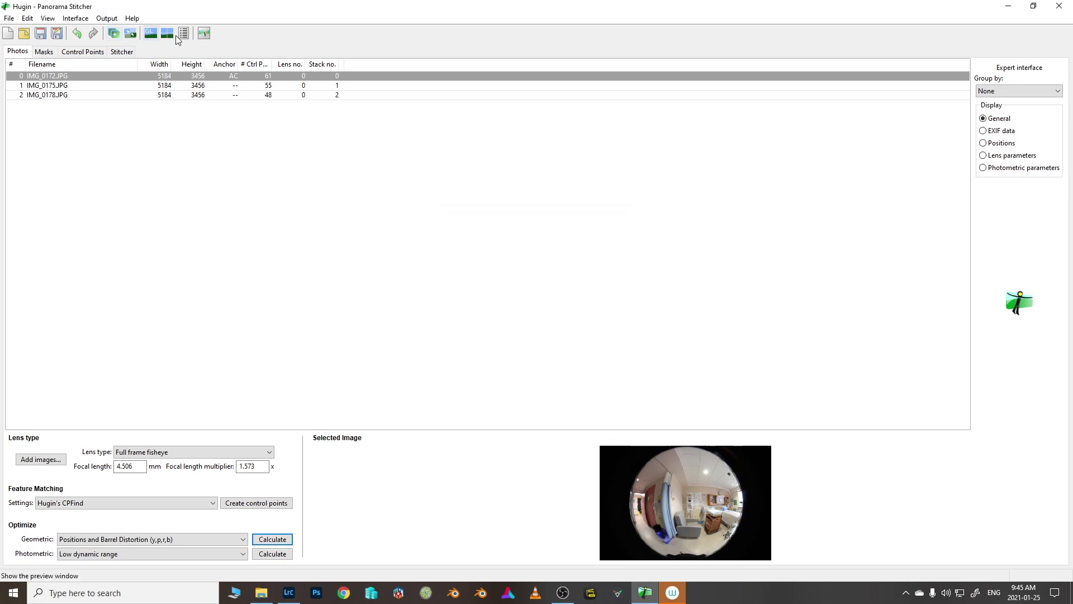
# Open the fast panorama preview, try dragging the panorama in Move/Drag, and undo the shift.
pyautogui.click(152, 35)
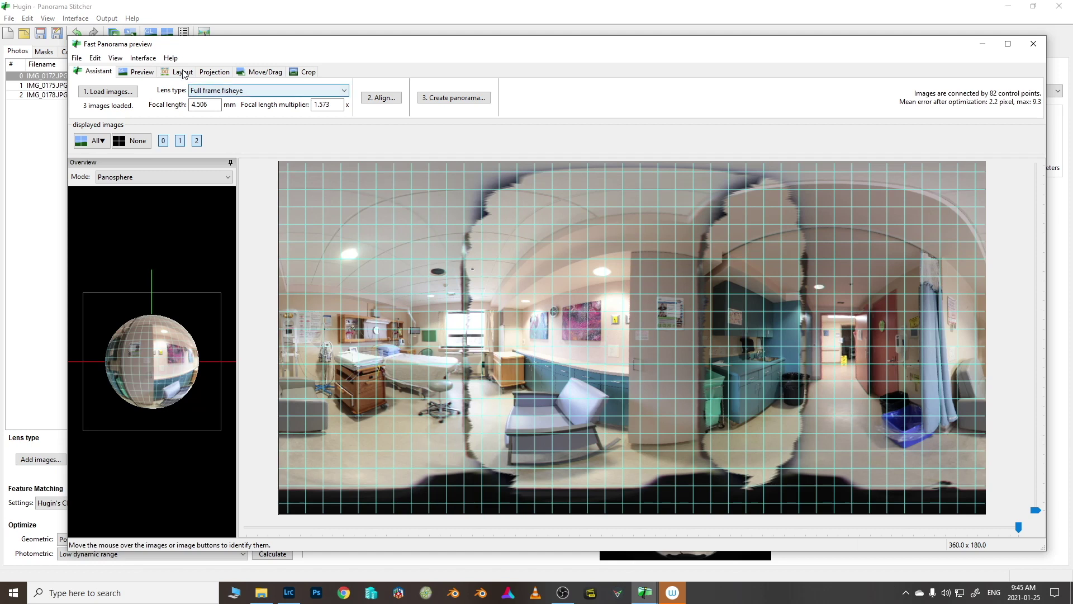
pyautogui.click(265, 72)
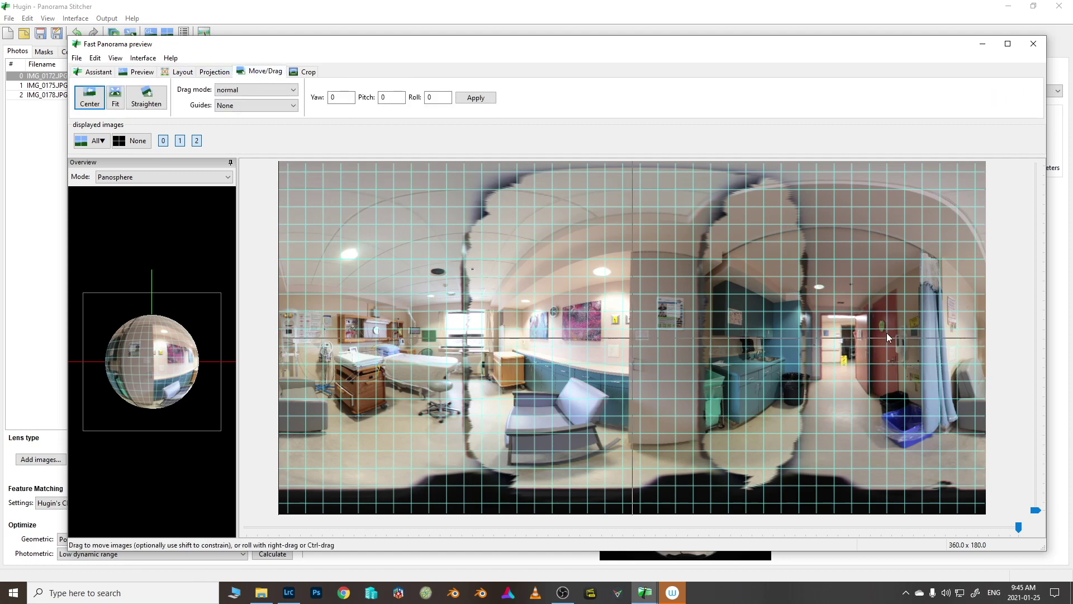
pyautogui.moveTo(958, 309); pyautogui.dragTo(913, 280)
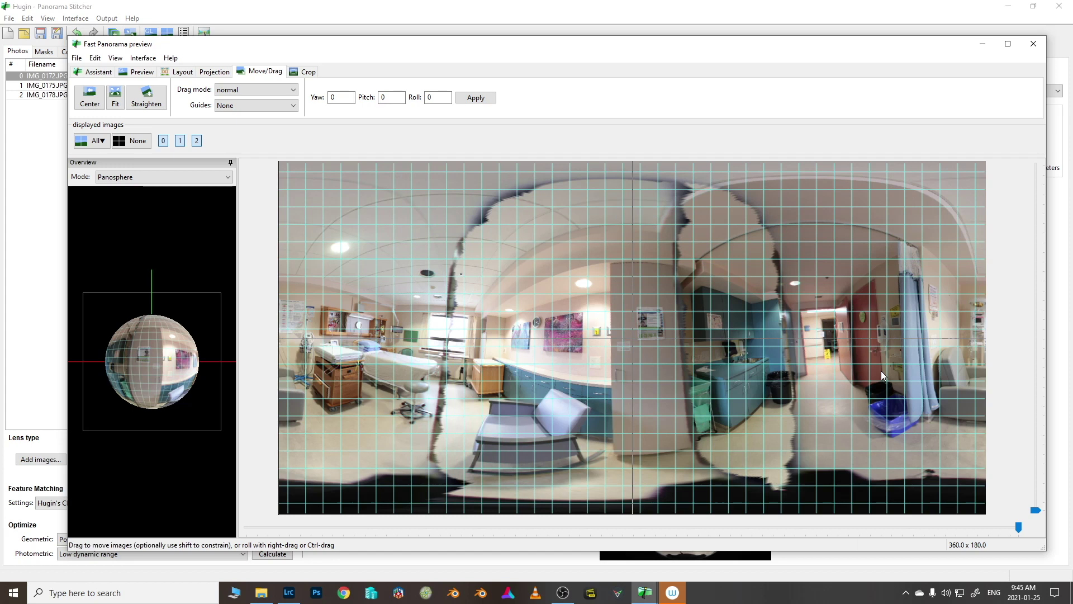
pyautogui.hotkey('ctrl', 'z')
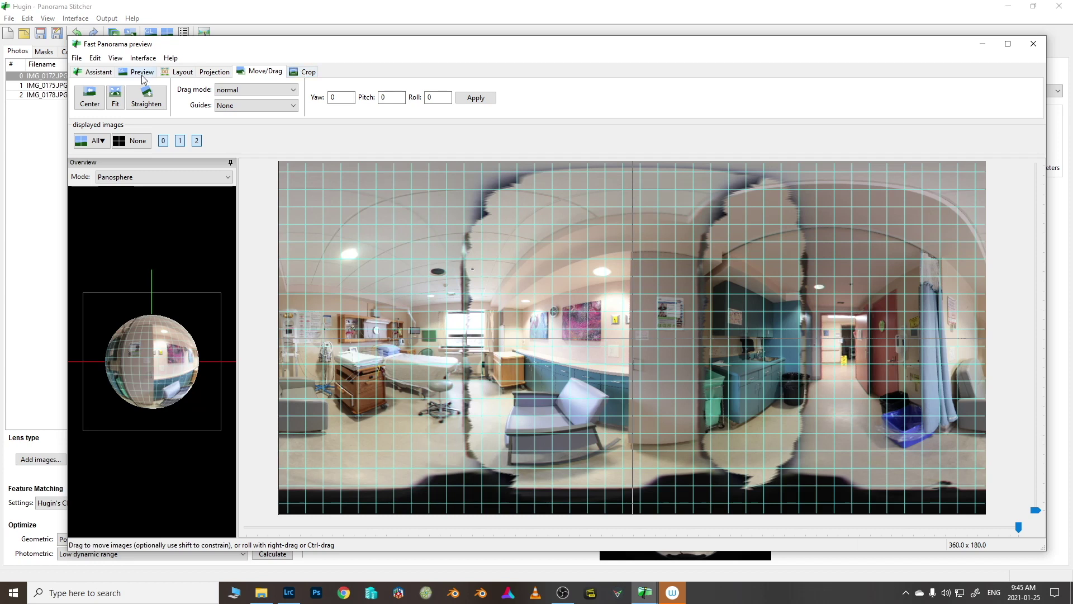
pyautogui.click(105, 73)
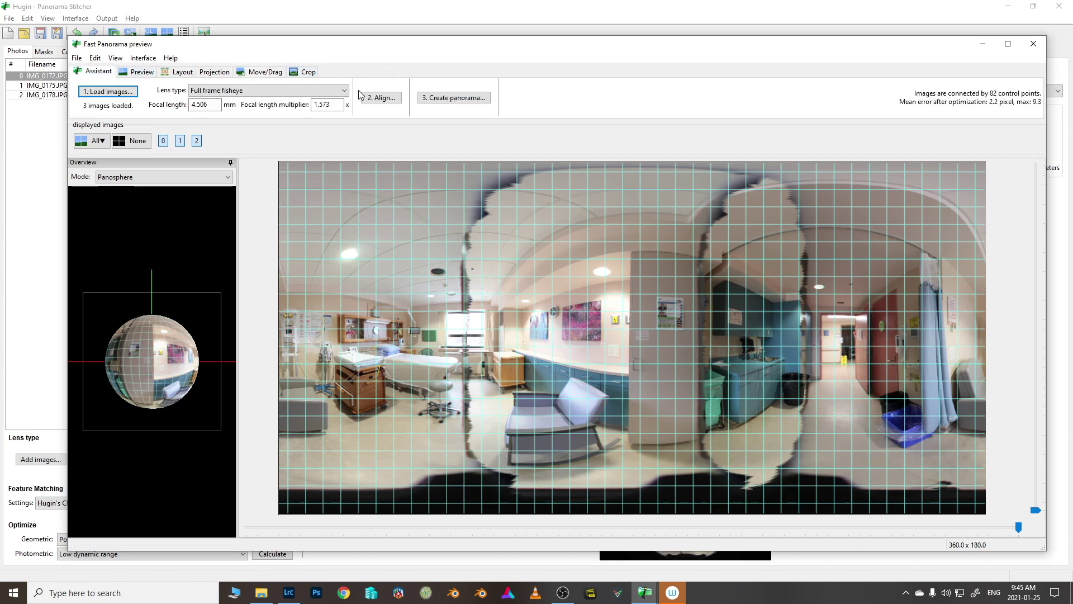
# Accept the 5682×2841 TIFF output settings and save the project as test-for-youtubwe.pto.
pyautogui.click(451, 99)
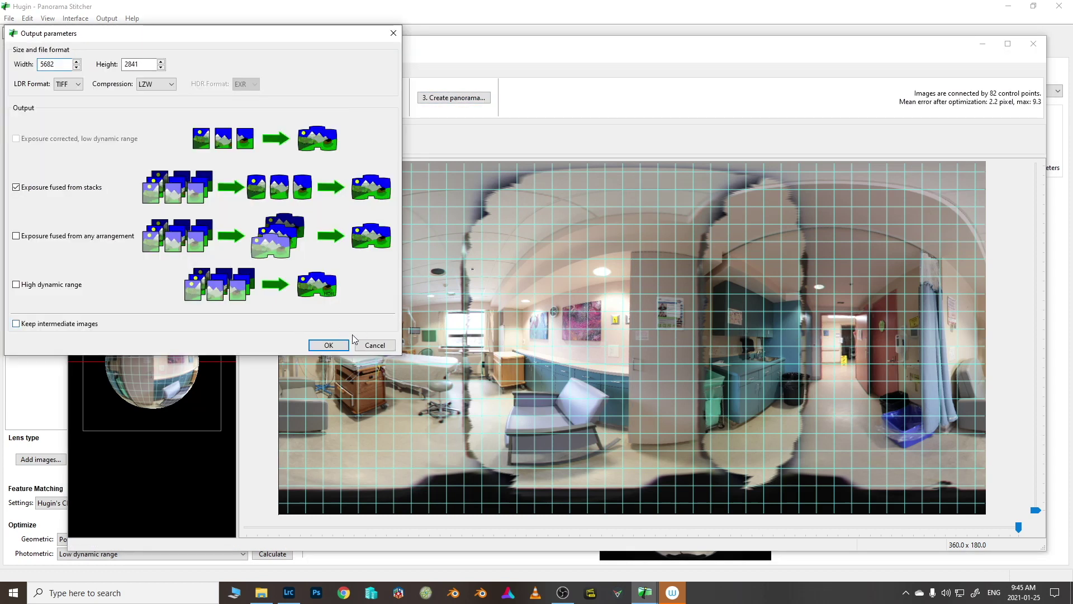
pyautogui.click(329, 345)
pyautogui.click(232, 148)
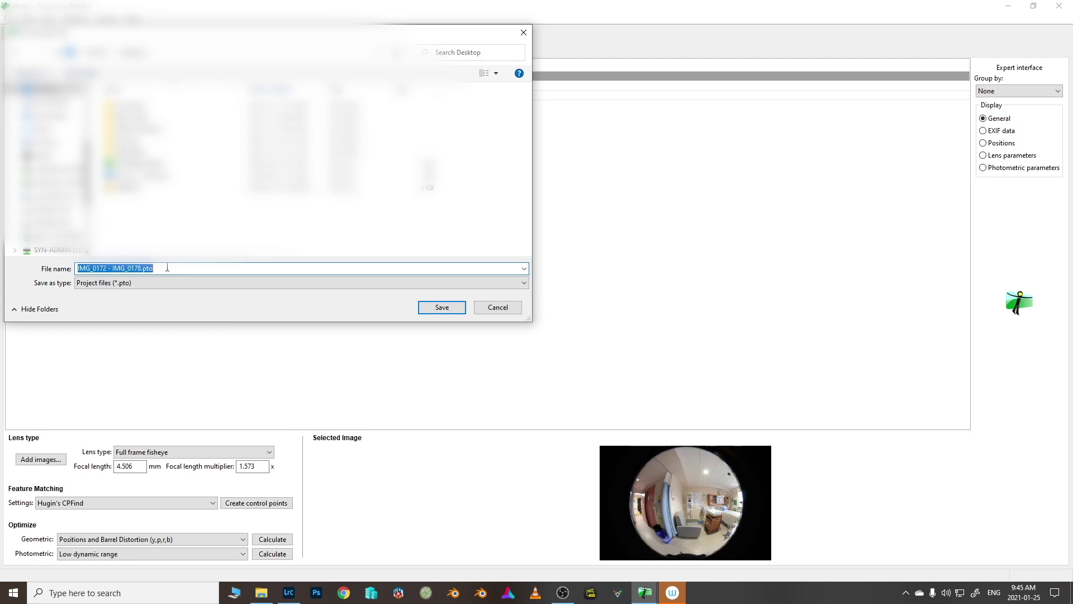
pyautogui.write('test-for-you')
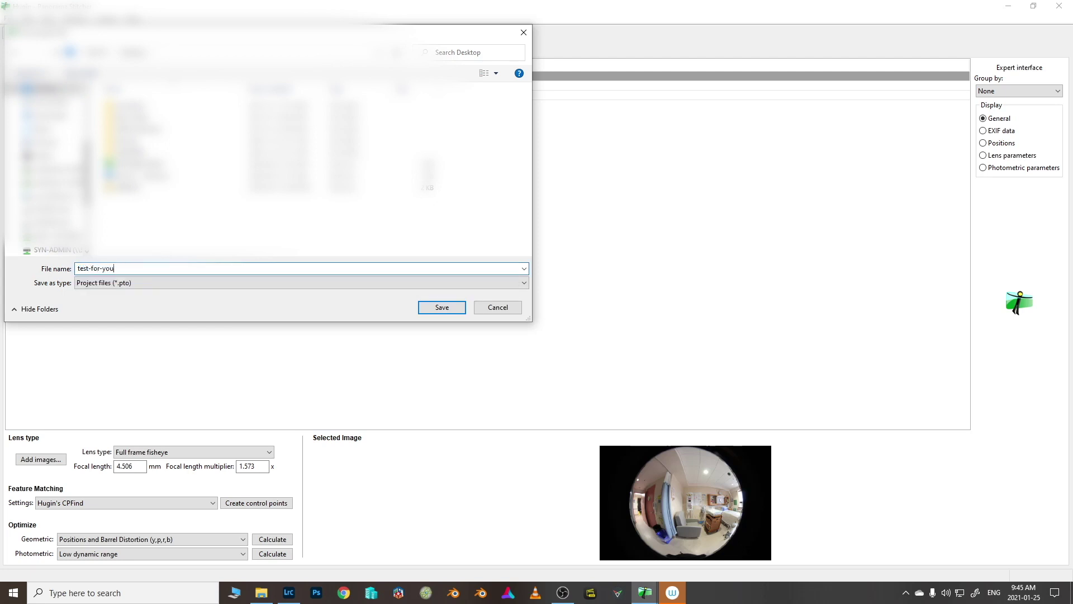
pyautogui.write('tubwe')
pyautogui.press('Return')
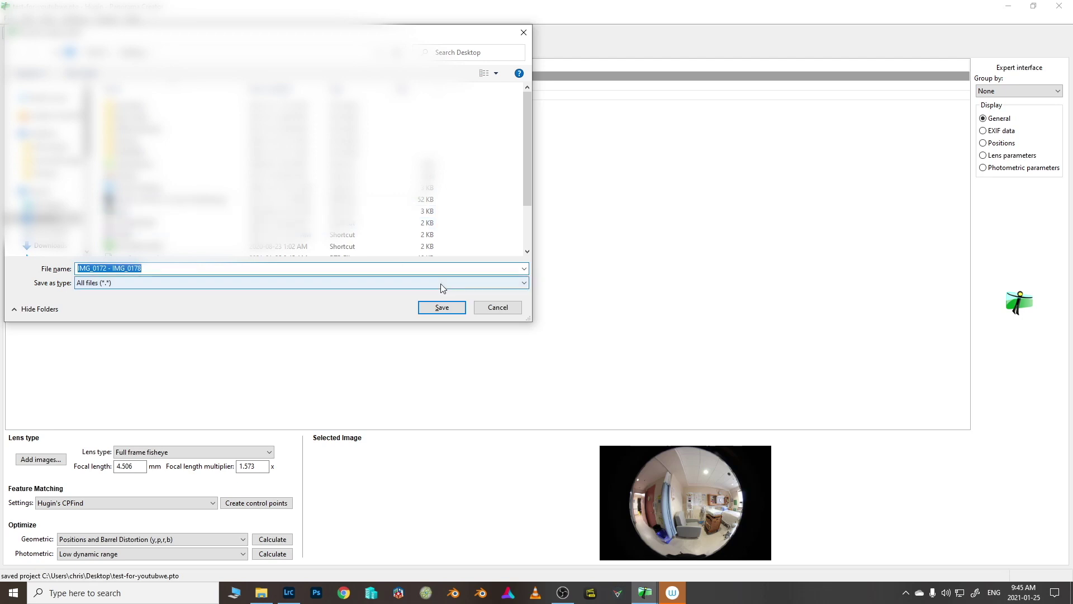
# Name the panorama output 'final' to start stitching in the batch processor.
pyautogui.write('final')
pyautogui.press('Return')
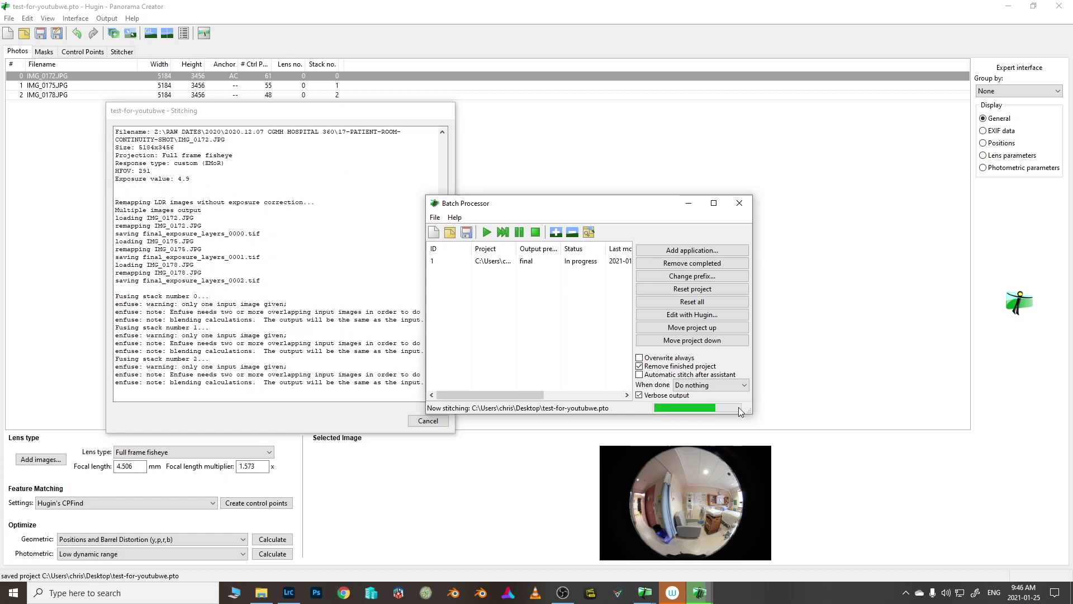
pyautogui.hotkey('alt', 'Tab')
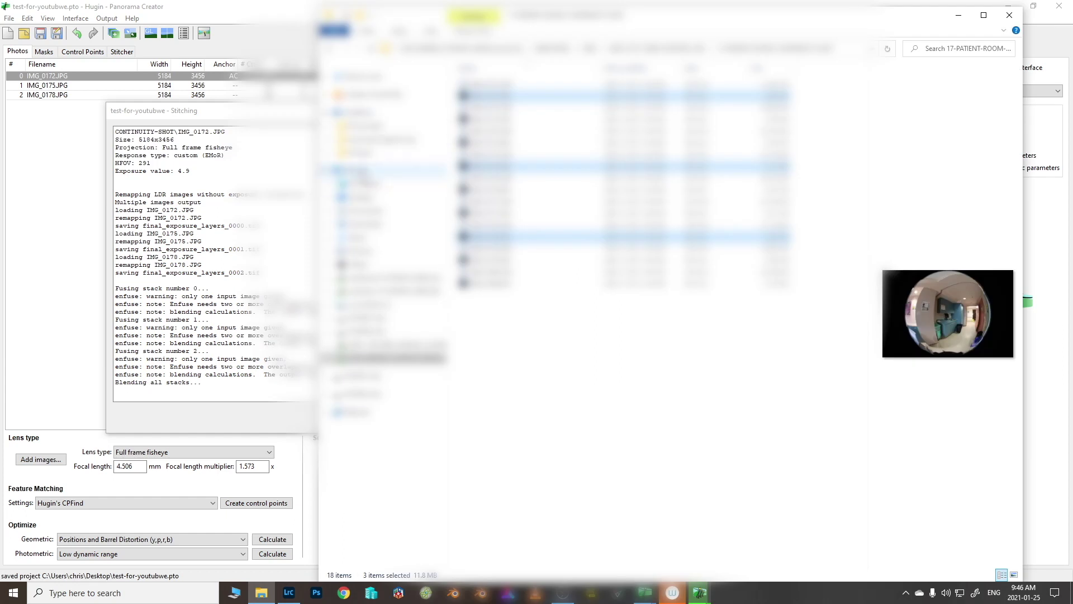
# Open final_fused.tif from the Desktop in Photoshop via the right-click Open with menu.
pyautogui.click(360, 198)
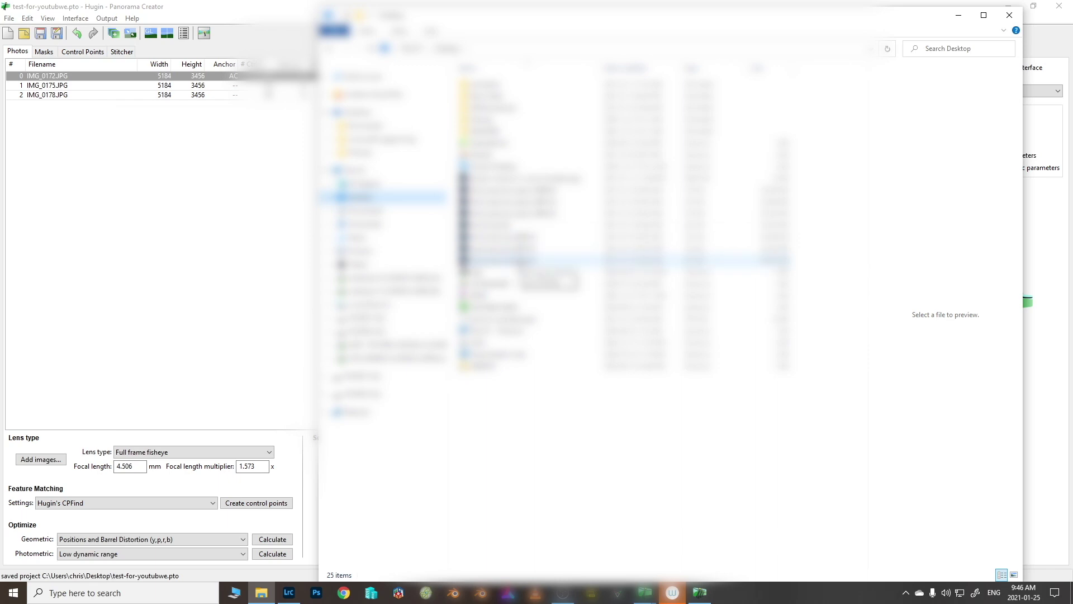
pyautogui.click(492, 191)
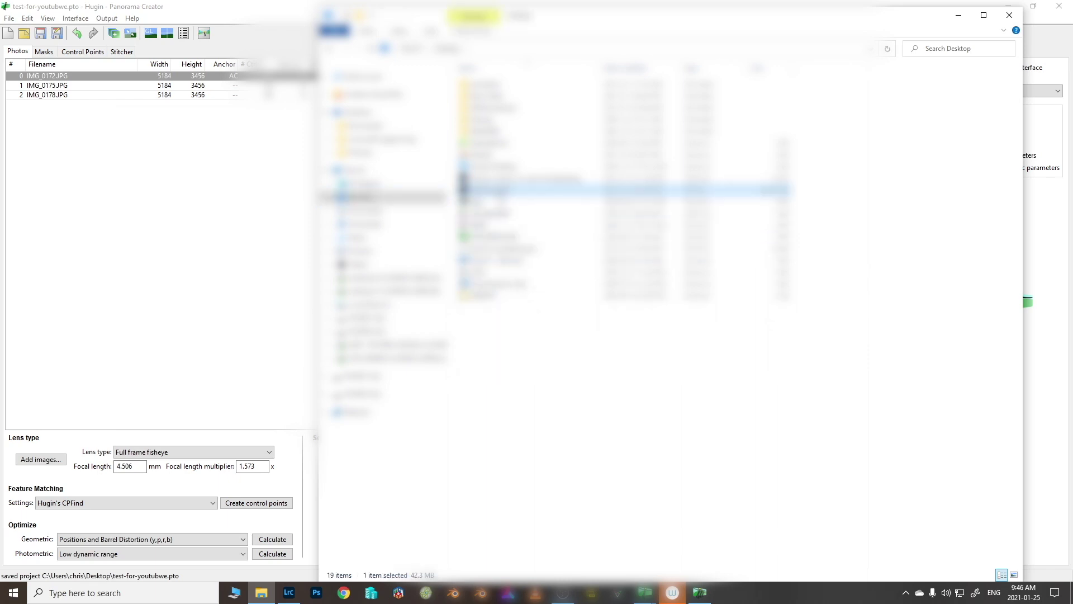
pyautogui.rightClick(344, 194)
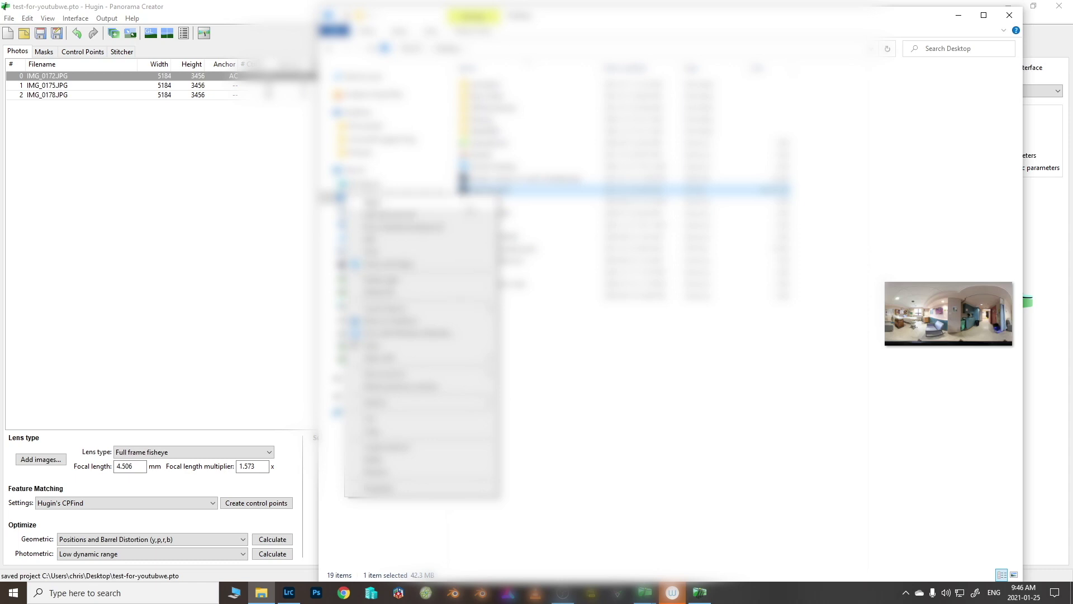
pyautogui.click(464, 203)
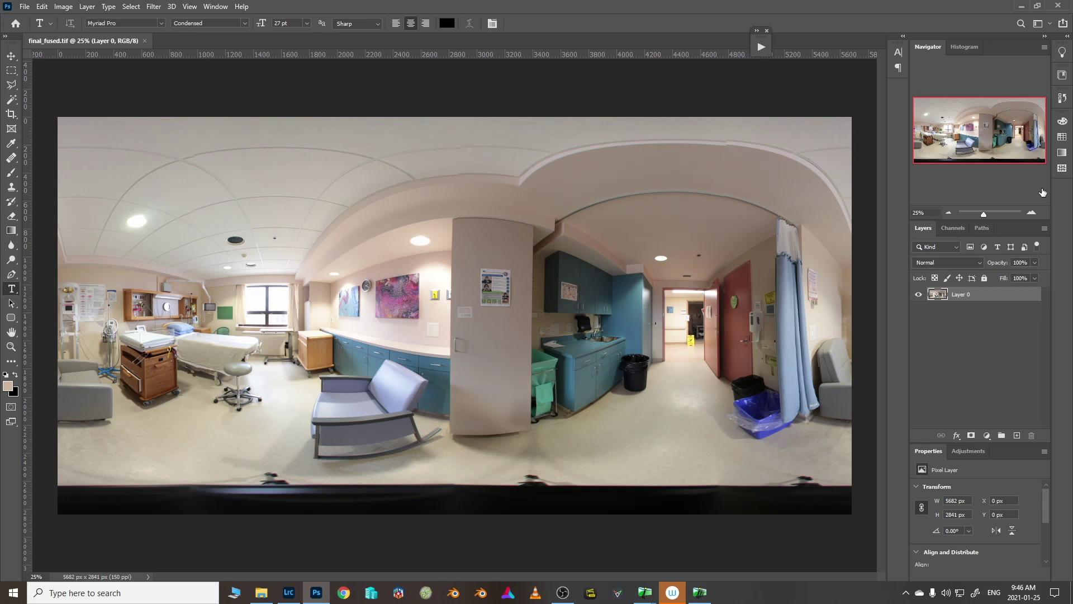
pyautogui.click(1033, 212)
pyautogui.click(1033, 212)
pyautogui.click(1033, 212)
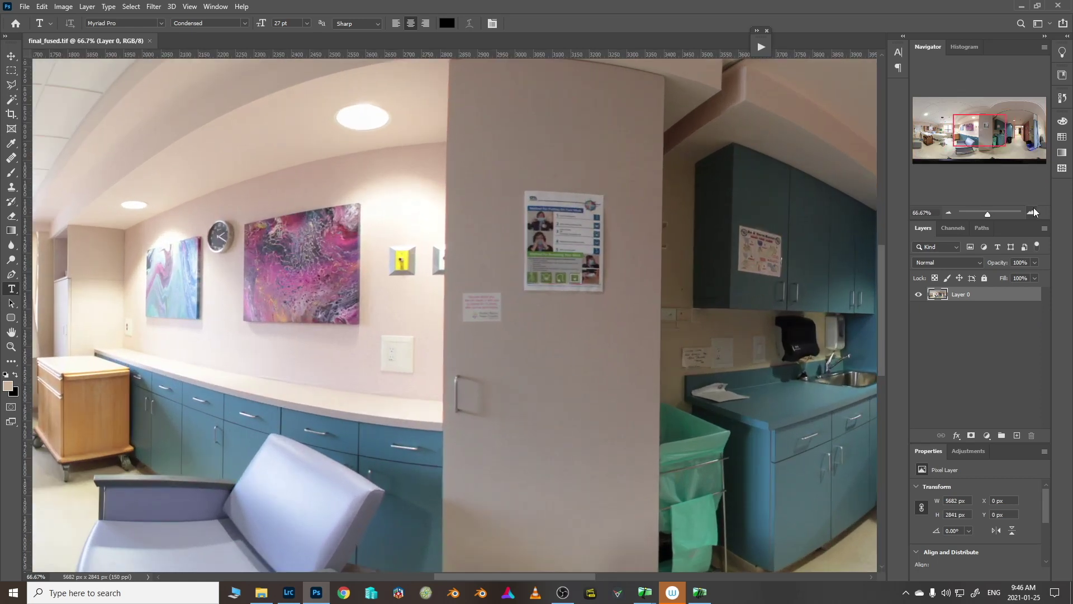
pyautogui.moveTo(969, 127); pyautogui.dragTo(1010, 115)
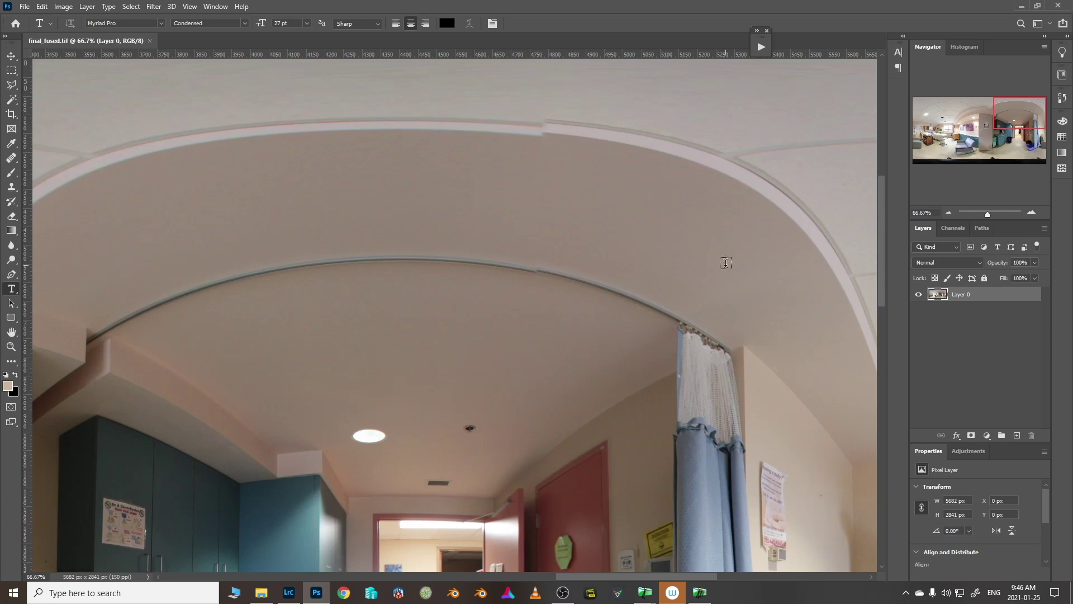
pyautogui.moveTo(1011, 114); pyautogui.dragTo(1028, 148)
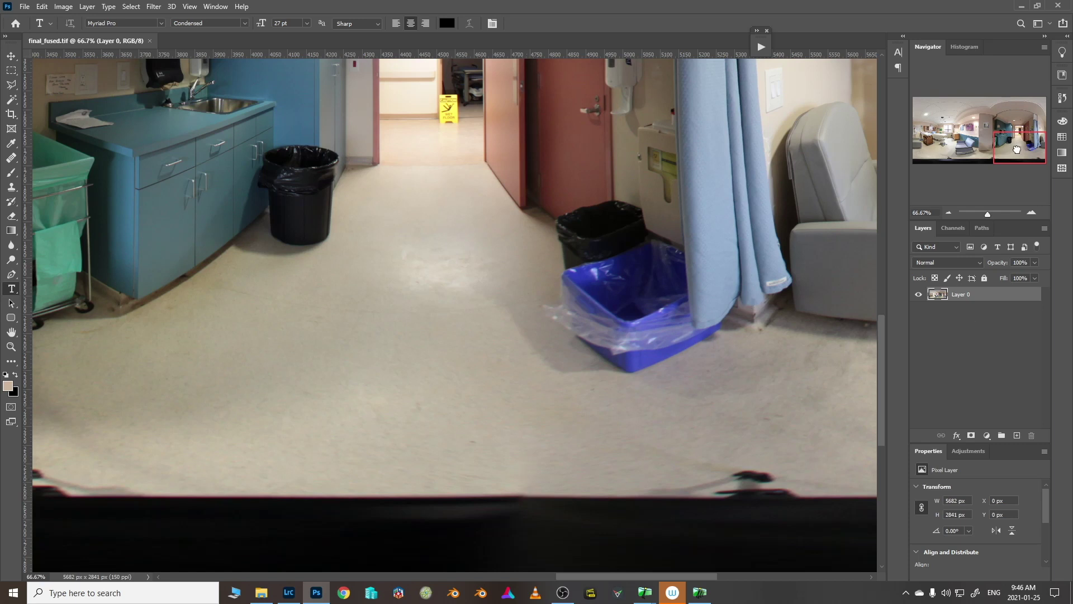
pyautogui.moveTo(1017, 146); pyautogui.dragTo(995, 106)
pyautogui.moveTo(981, 106); pyautogui.dragTo(972, 105)
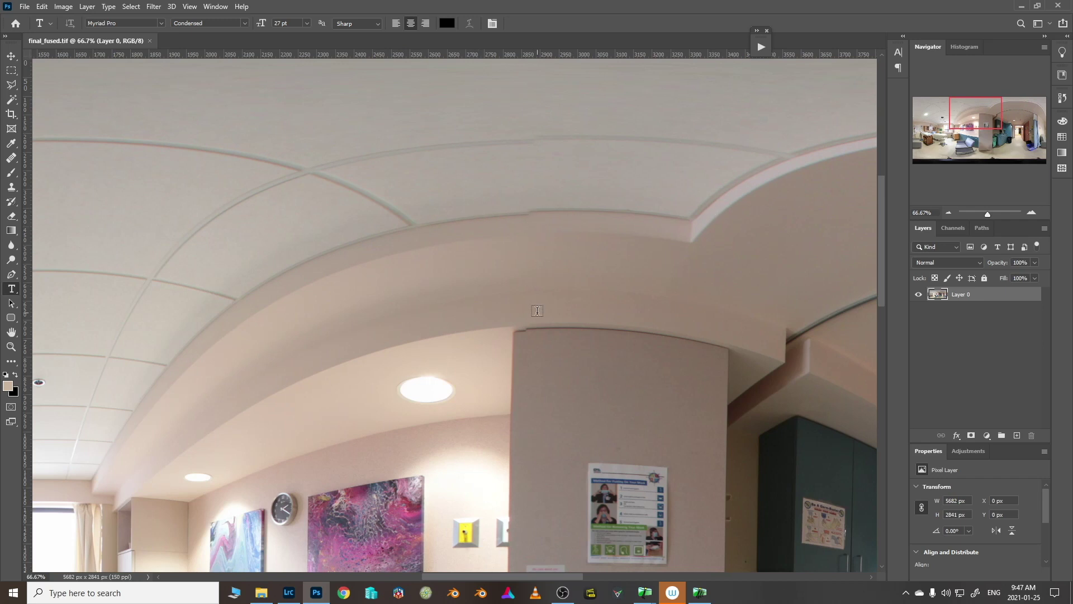
pyautogui.moveTo(973, 118); pyautogui.dragTo(970, 154)
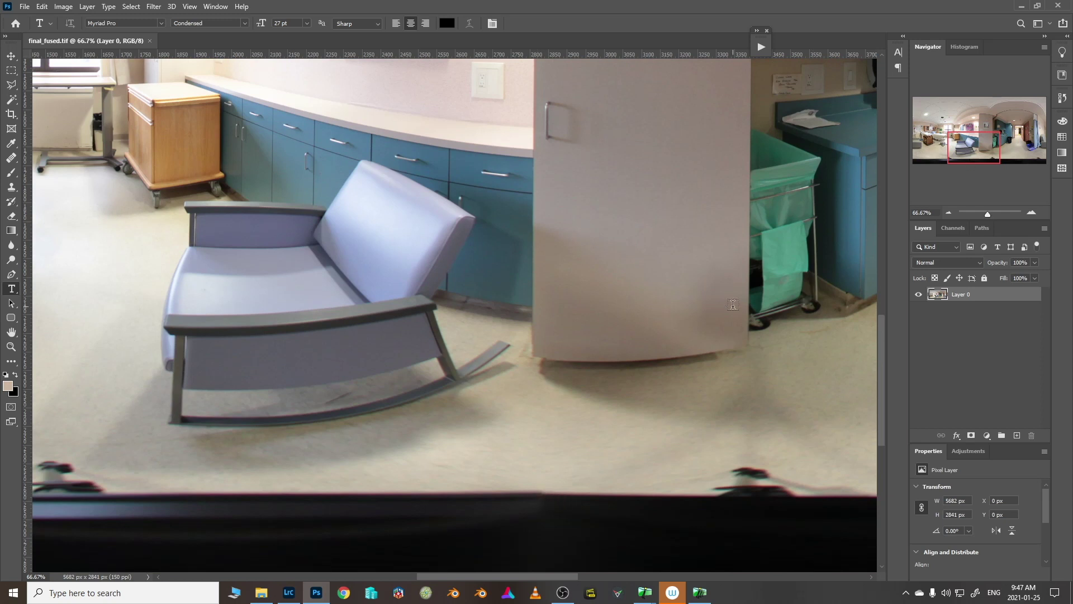
pyautogui.moveTo(968, 142); pyautogui.dragTo(929, 147)
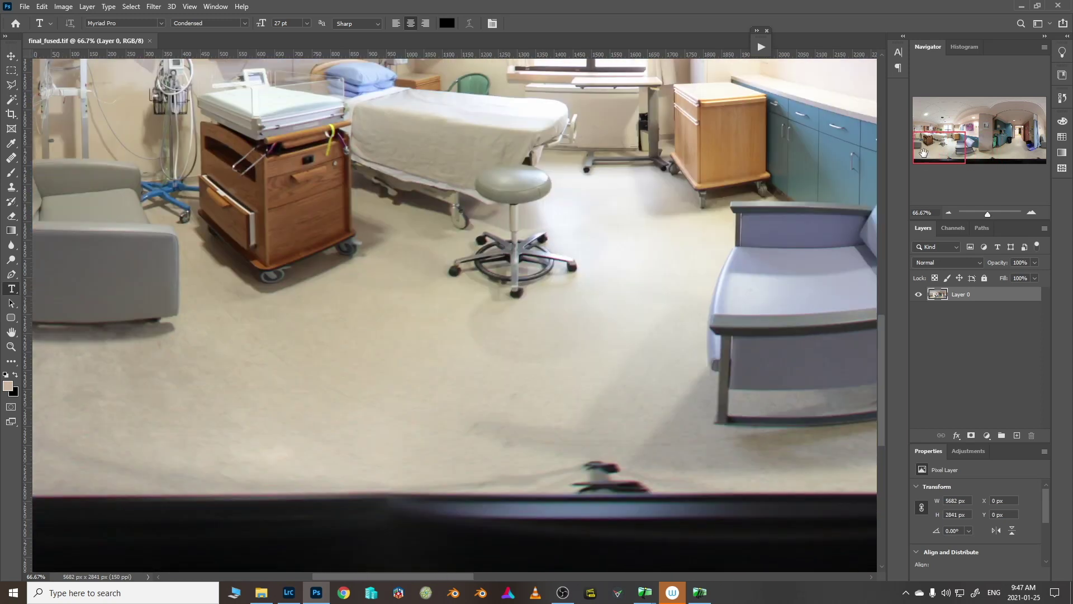
pyautogui.click(949, 213)
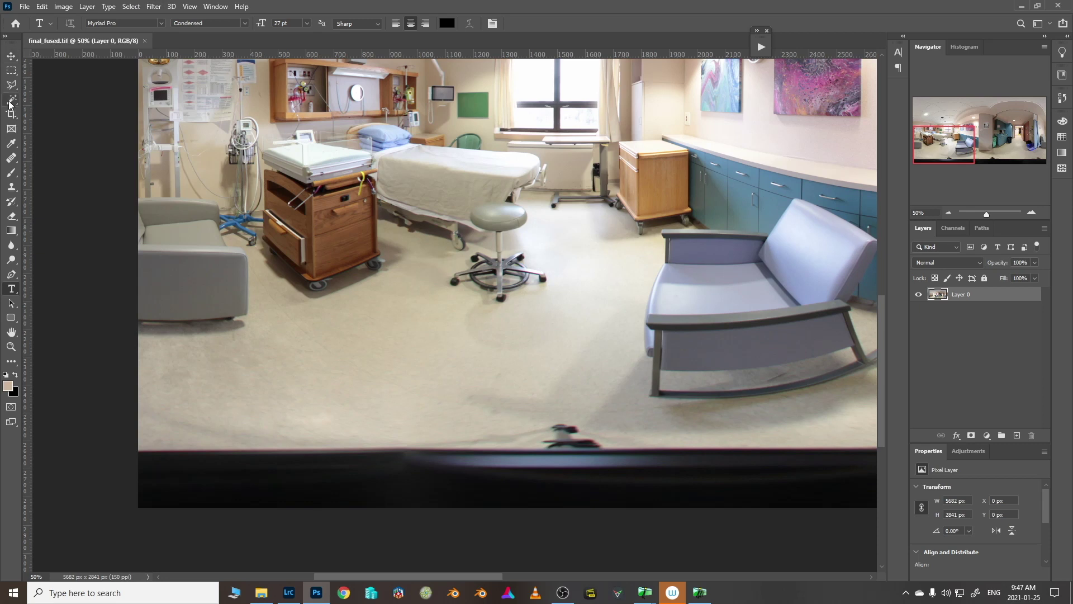
# Switch to the Brush at 100% opacity and paint an orange mark on the panorama's bottom edge.
pyautogui.click(16, 174)
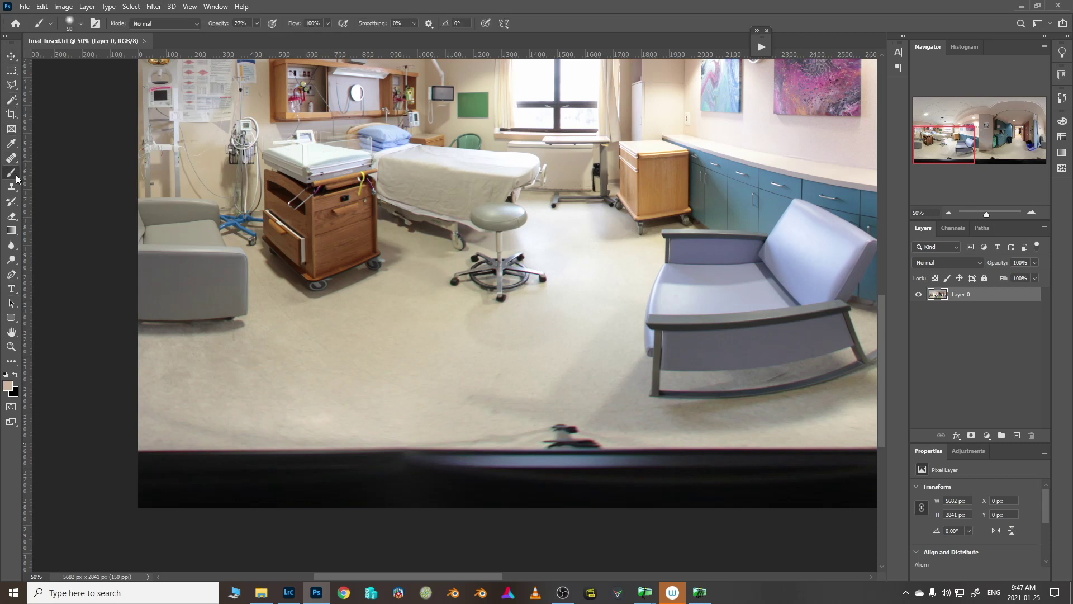
pyautogui.click(256, 23)
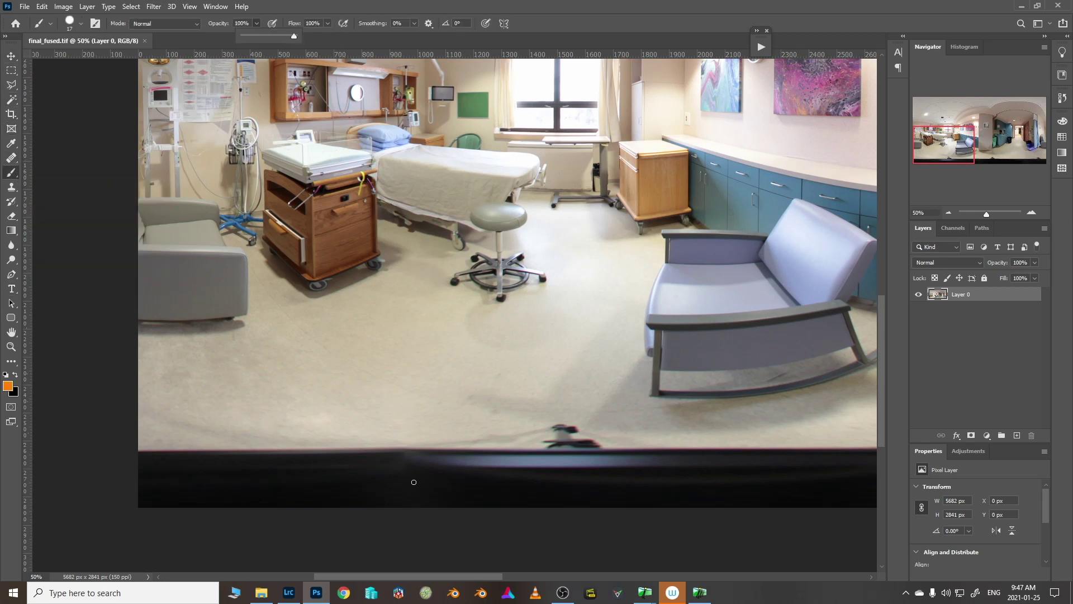
pyautogui.moveTo(414, 482); pyautogui.dragTo(406, 389)
# Zoom to 100% on the ceiling and paint orange marks reaching toward the image top.
pyautogui.click(949, 134)
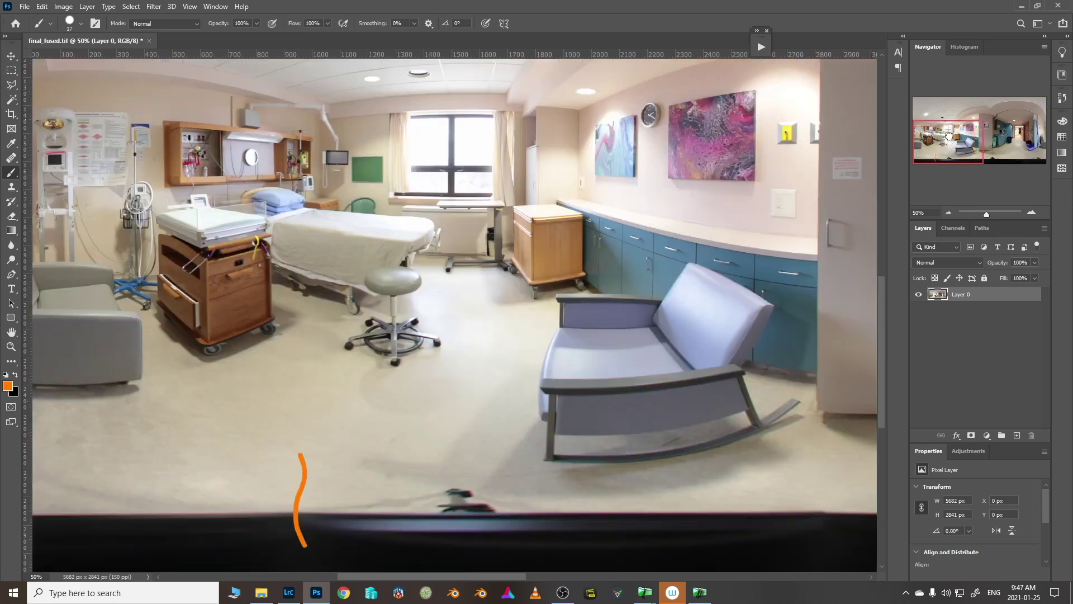
pyautogui.moveTo(948, 134); pyautogui.dragTo(947, 122)
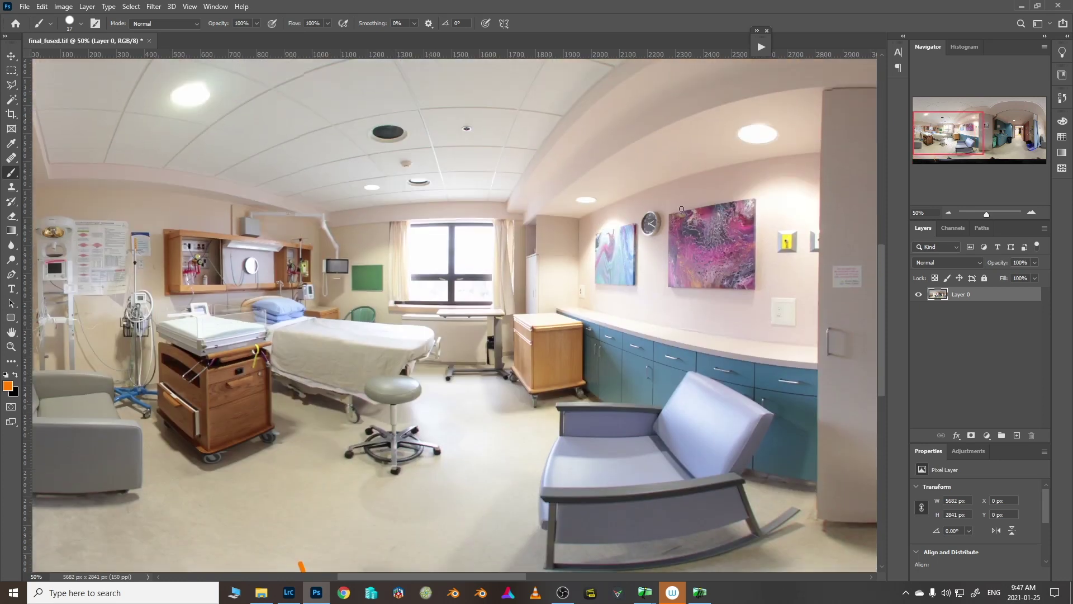
pyautogui.click(1032, 213)
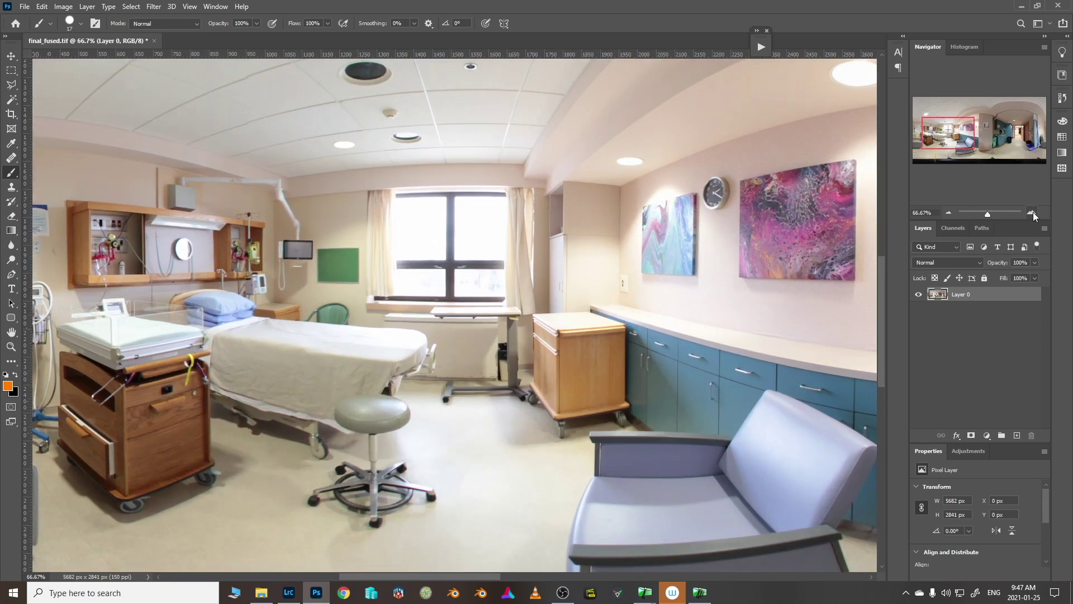
pyautogui.click(1032, 213)
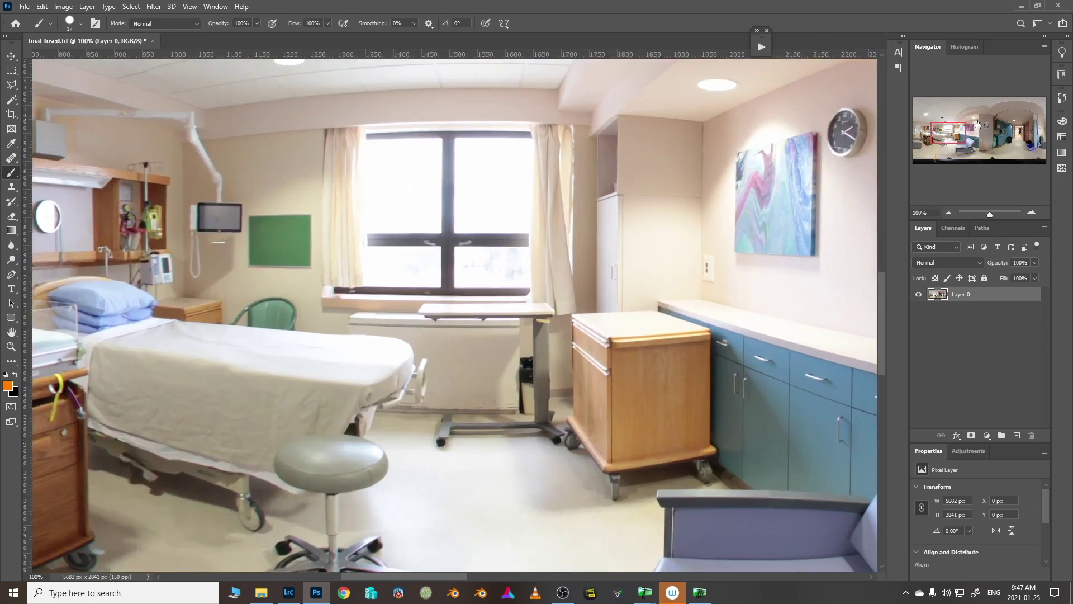
pyautogui.moveTo(950, 130)
pyautogui.mouseDown()
pyautogui.moveTo(934, 133)
pyautogui.moveTo(936, 121)
pyautogui.mouseUp()
pyautogui.moveTo(422, 163); pyautogui.dragTo(436, 302)
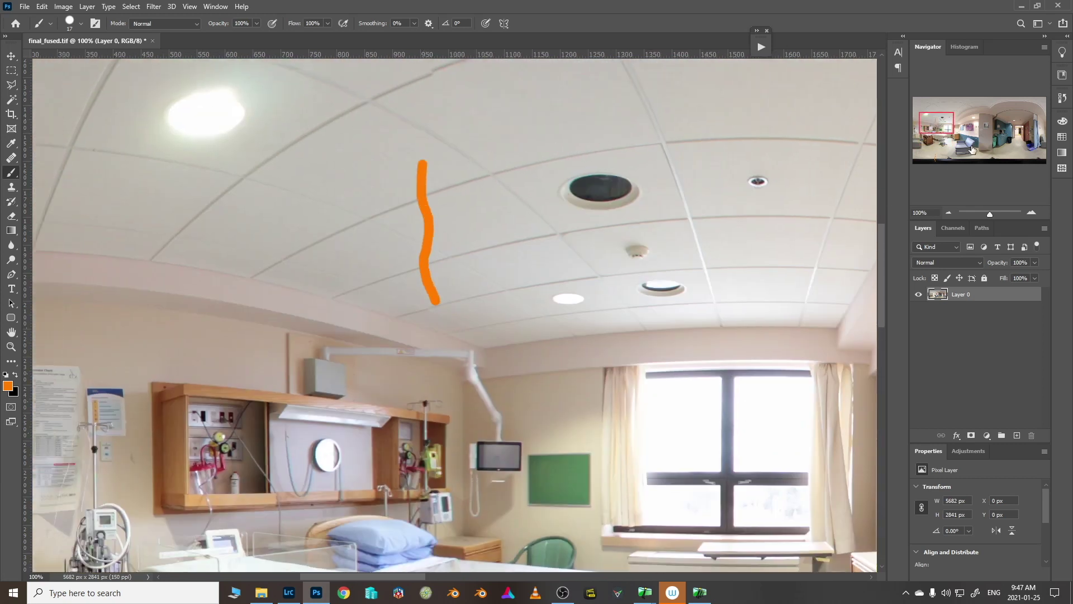
pyautogui.moveTo(932, 126); pyautogui.dragTo(930, 114)
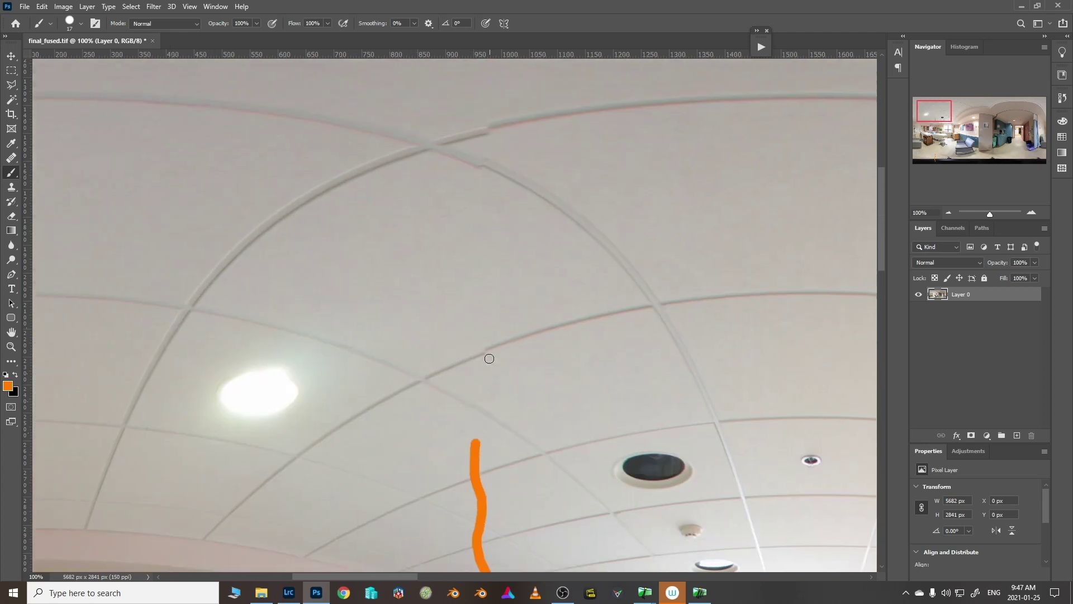
pyautogui.moveTo(488, 365); pyautogui.dragTo(472, 290)
pyautogui.moveTo(477, 192); pyautogui.dragTo(492, 83)
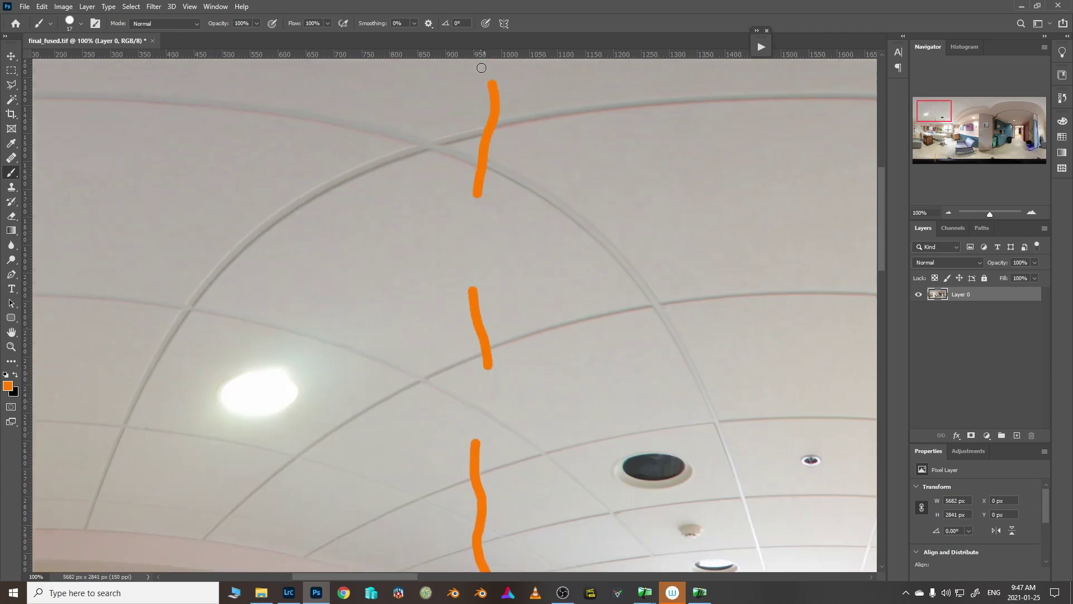
# At 50% zoom, mark the ceiling above the pillar, the ceiling arc, and the bottom edge near the floor.
pyautogui.click(948, 213)
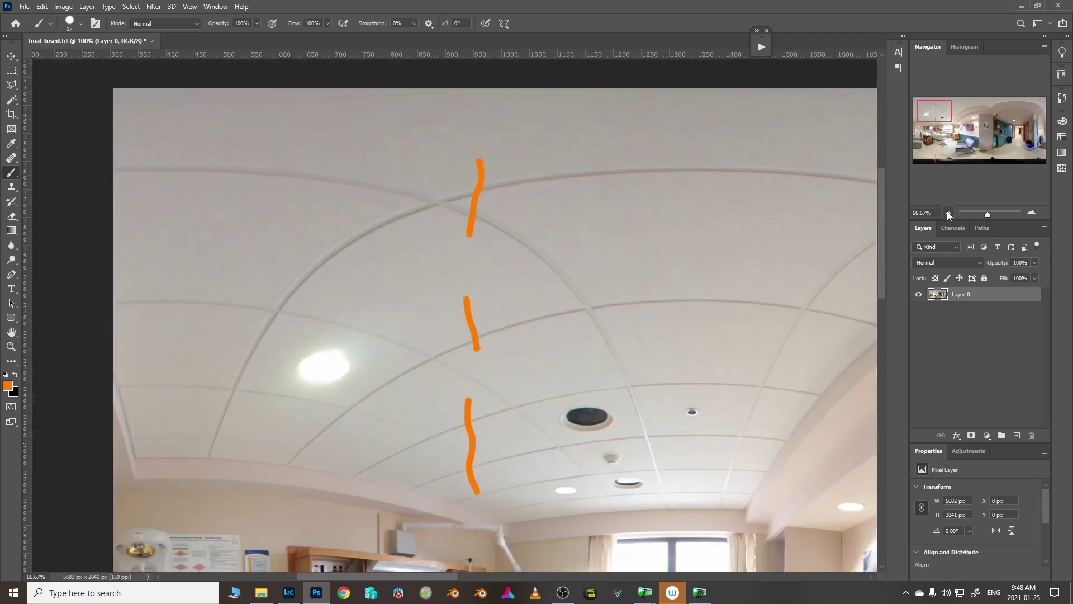
pyautogui.moveTo(954, 120); pyautogui.dragTo(985, 122)
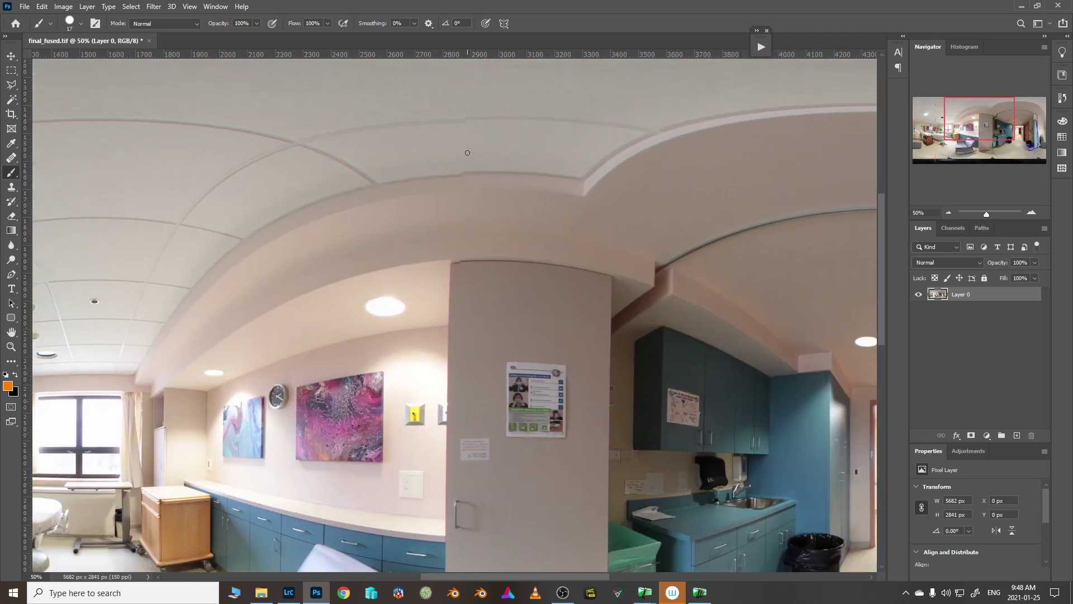
pyautogui.moveTo(467, 153); pyautogui.dragTo(464, 203)
pyautogui.moveTo(464, 244); pyautogui.dragTo(468, 285)
pyautogui.moveTo(978, 99); pyautogui.dragTo(1010, 97)
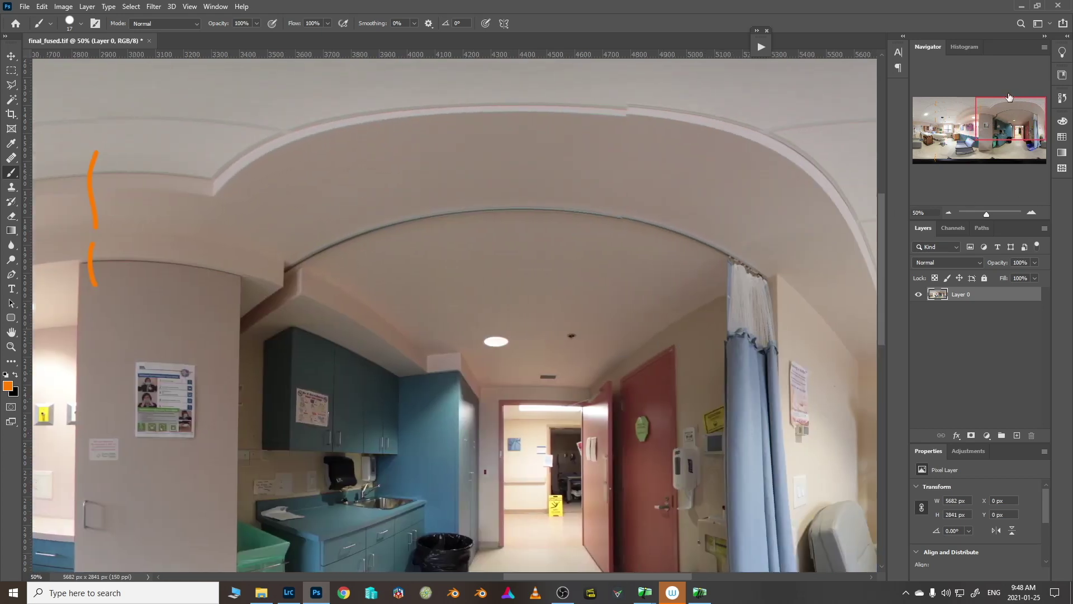
pyautogui.moveTo(630, 77); pyautogui.dragTo(619, 138)
pyautogui.moveTo(615, 194); pyautogui.dragTo(621, 241)
pyautogui.moveTo(1012, 115); pyautogui.dragTo(1009, 138)
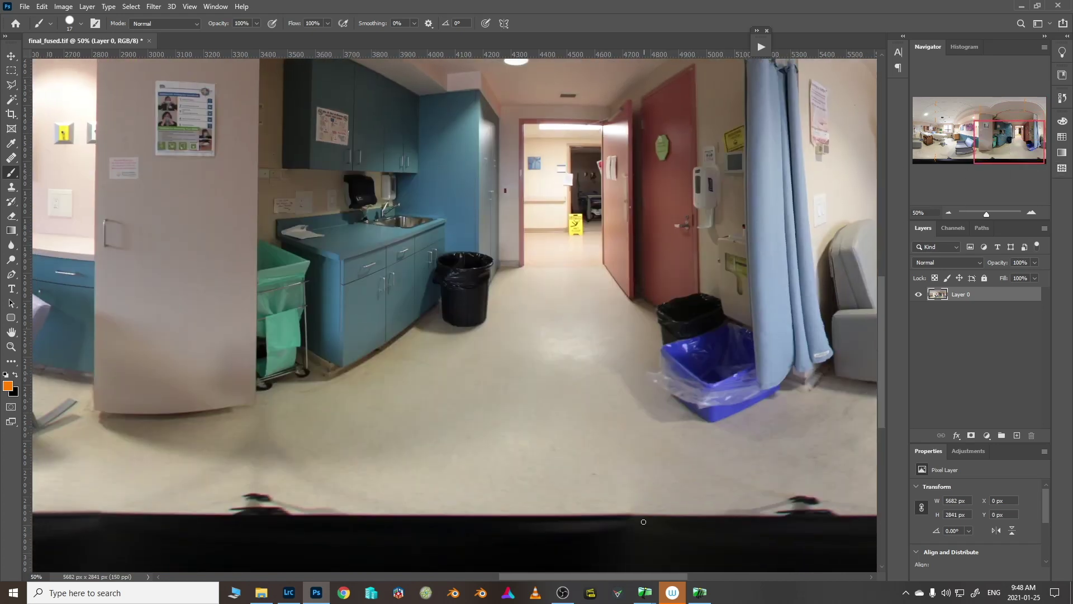
pyautogui.moveTo(634, 529); pyautogui.dragTo(636, 482)
# Switch to IMG_0172.JPG and zoom out until the whole circular fisheye image fits in view.
pyautogui.click(949, 212)
pyautogui.click(948, 212)
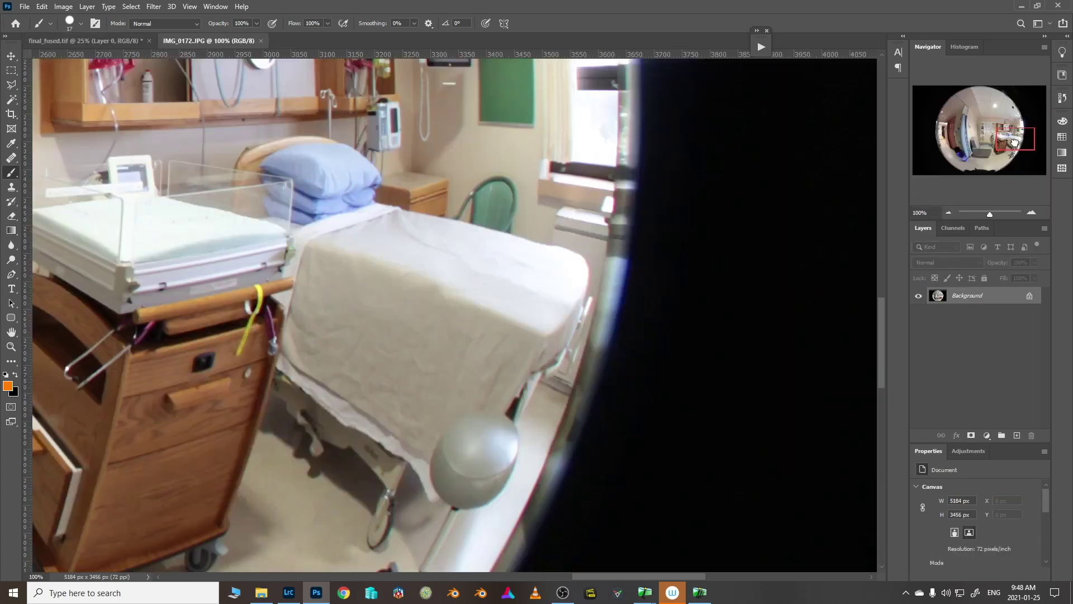
pyautogui.moveTo(1014, 142); pyautogui.dragTo(998, 134)
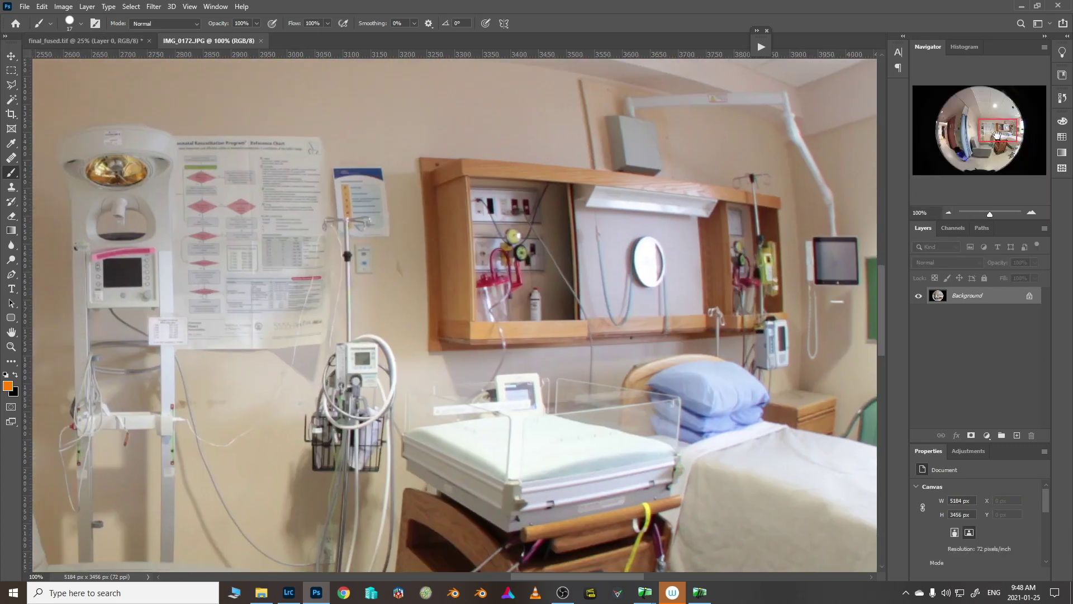
pyautogui.click(951, 213)
pyautogui.click(950, 212)
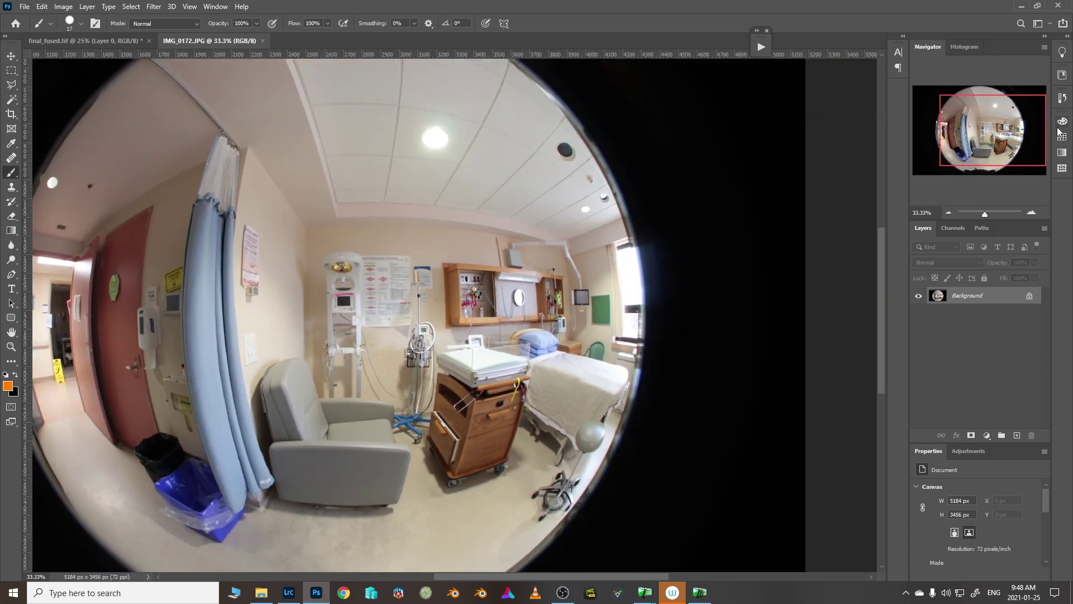
pyautogui.moveTo(983, 156); pyautogui.dragTo(970, 165)
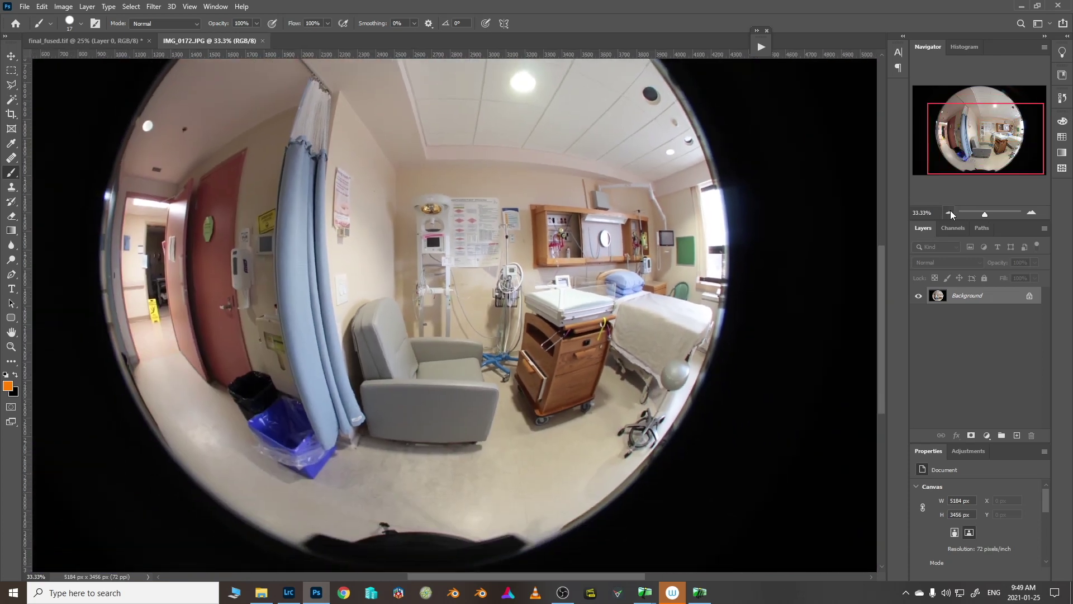
pyautogui.click(951, 213)
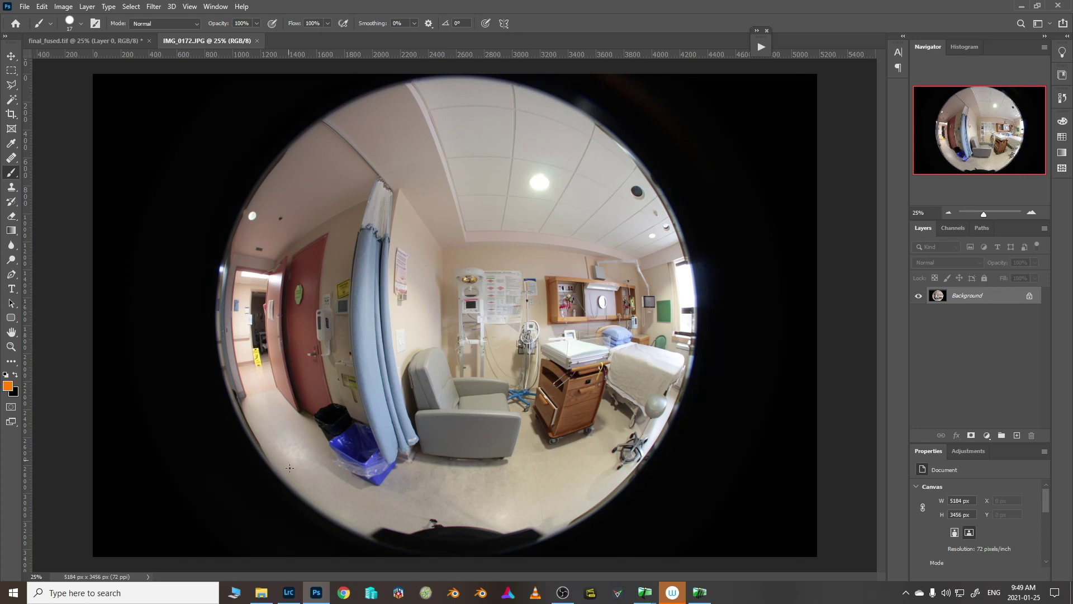
# Bring up the Batch Processor, then return to Hugin's Fast Panorama preview window from the taskbar.
pyautogui.moveTo(689, 598)
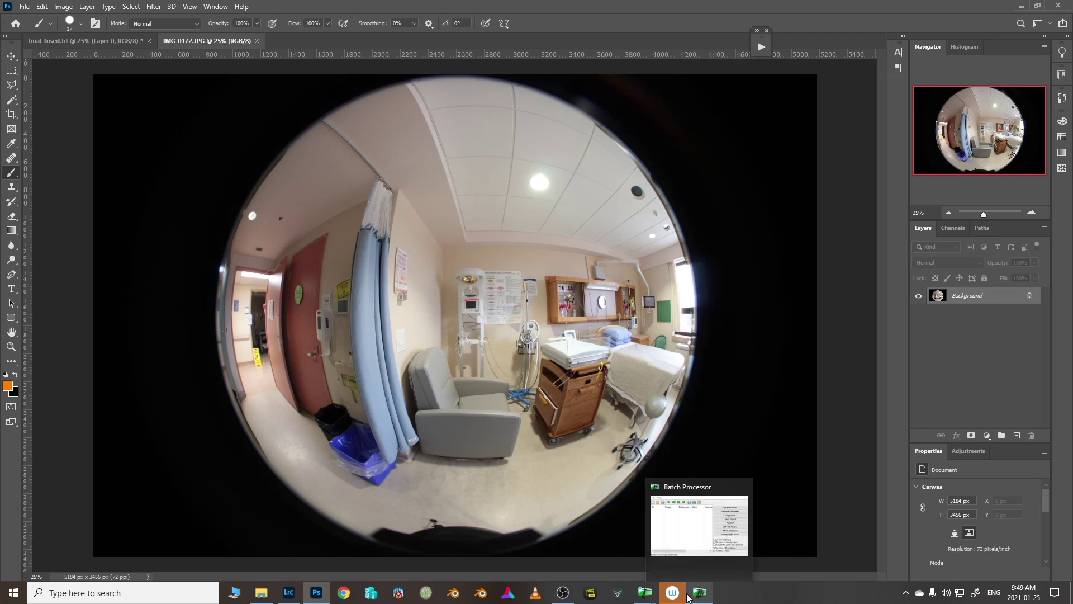
pyautogui.click(689, 598)
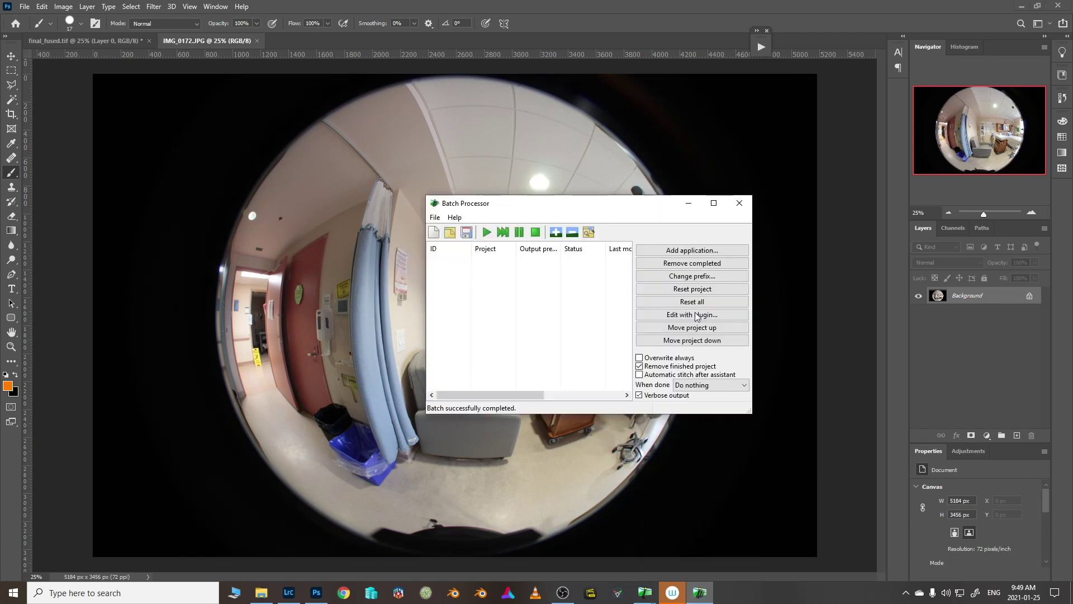
pyautogui.moveTo(644, 594)
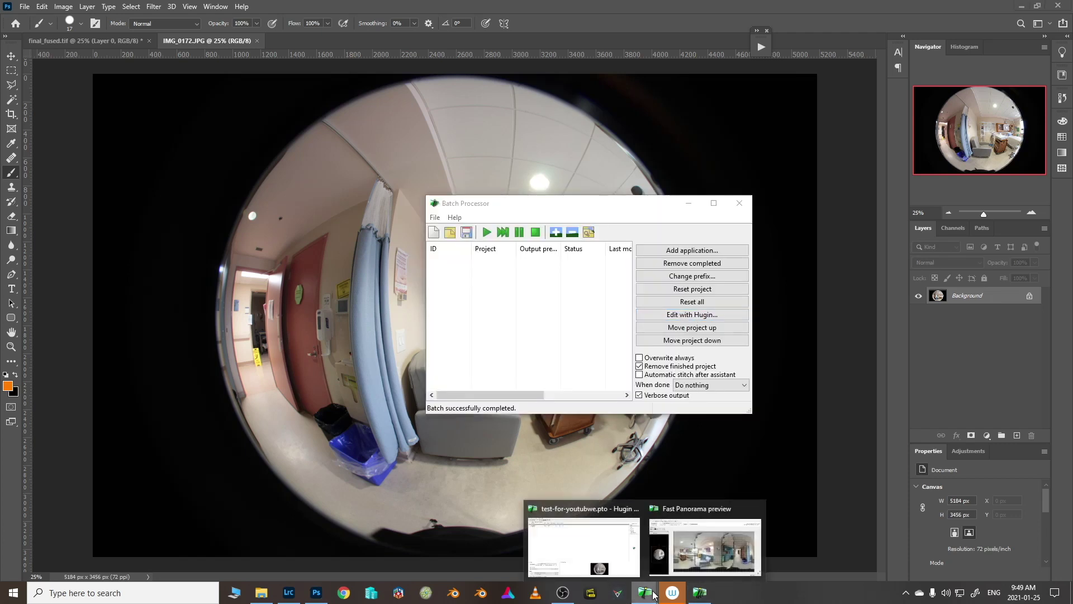
pyautogui.click(705, 550)
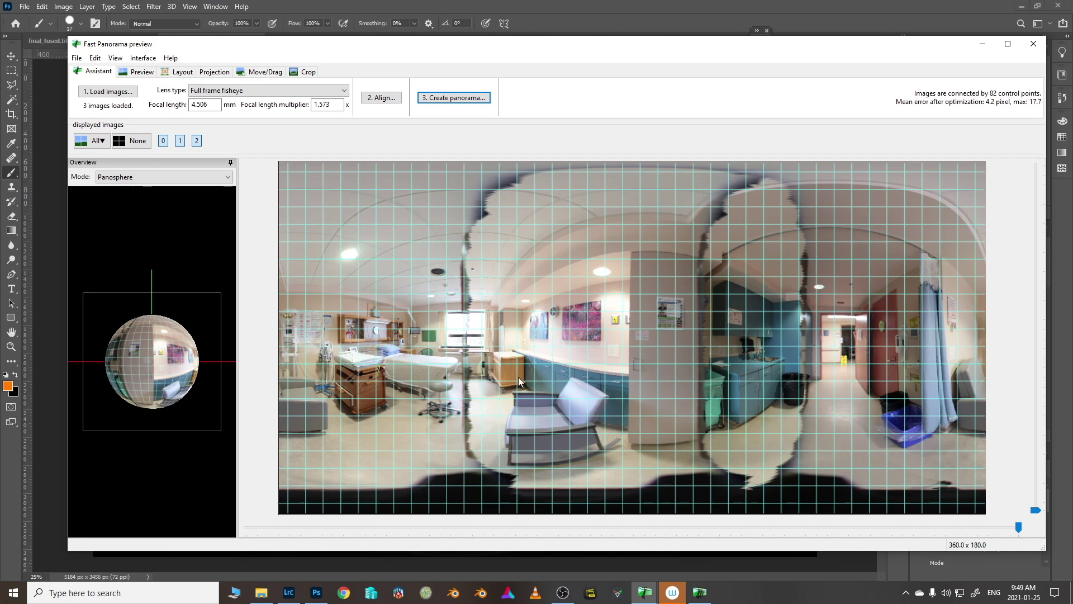